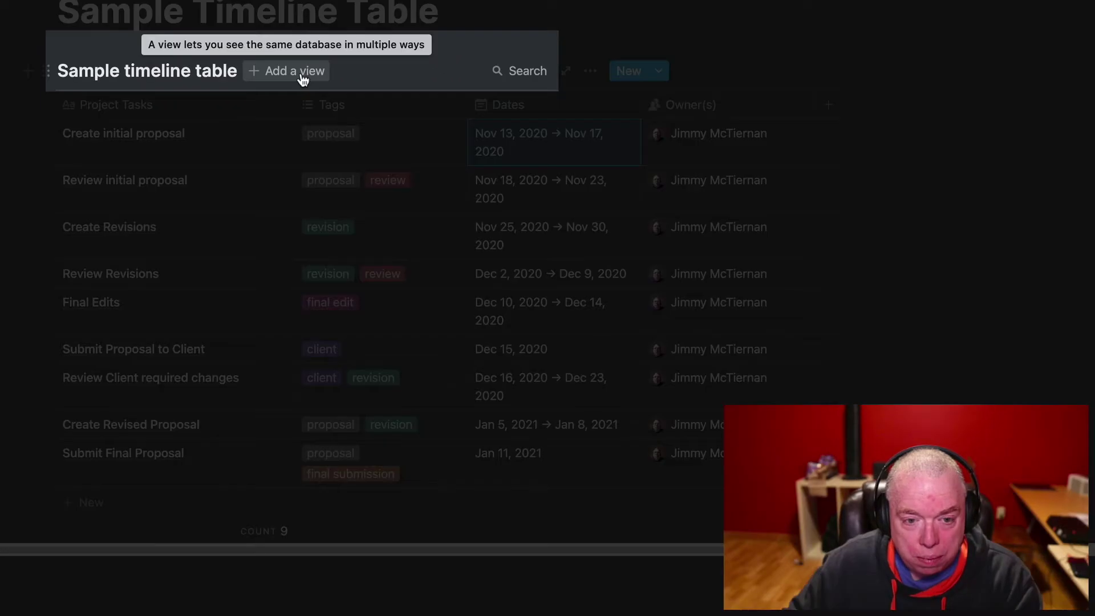
# Start a new view and a task-name sort, then open the view's Properties popup.
pyautogui.click(291, 73)
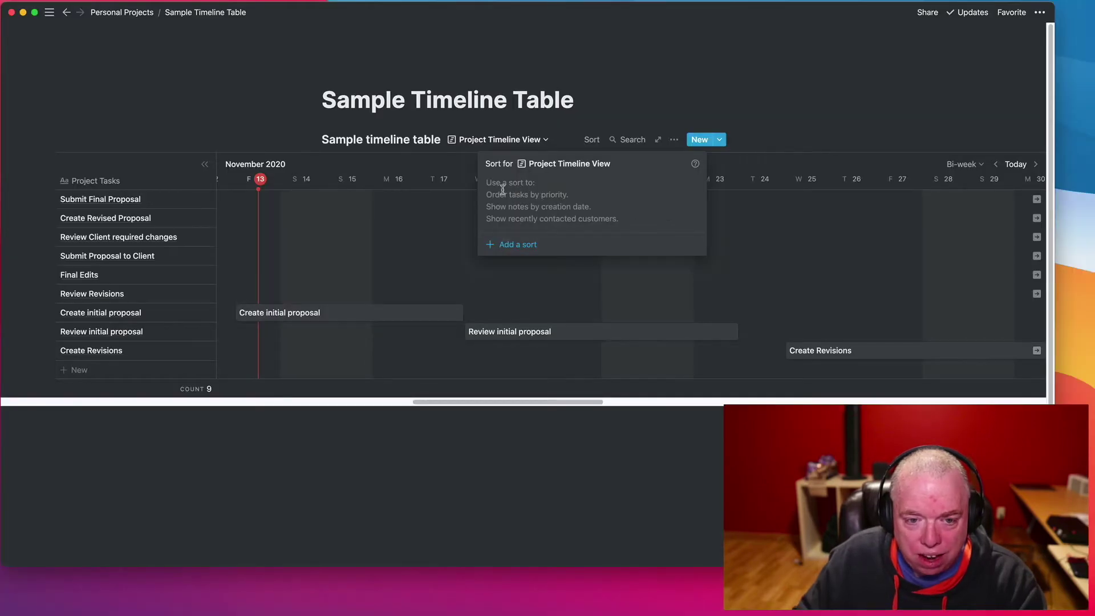
pyautogui.click(514, 248)
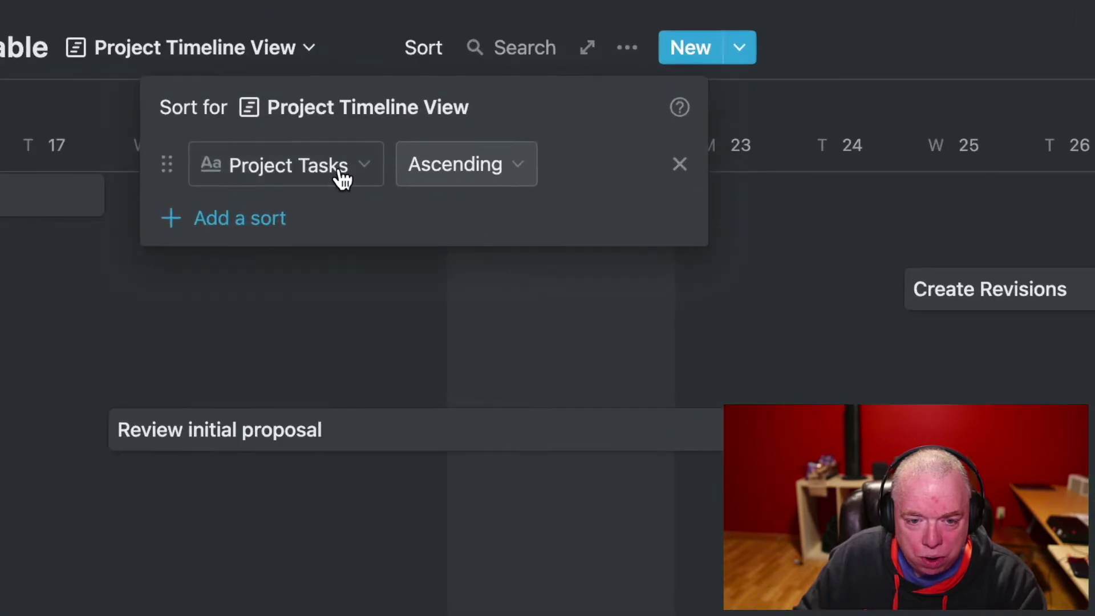
pyautogui.click(341, 175)
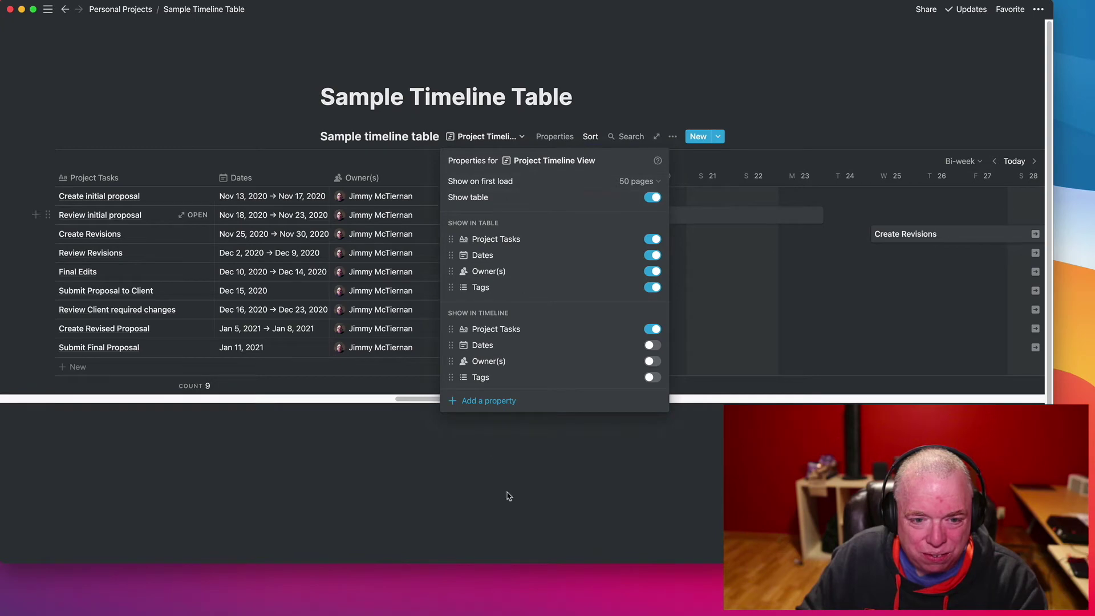
pyautogui.click(509, 488)
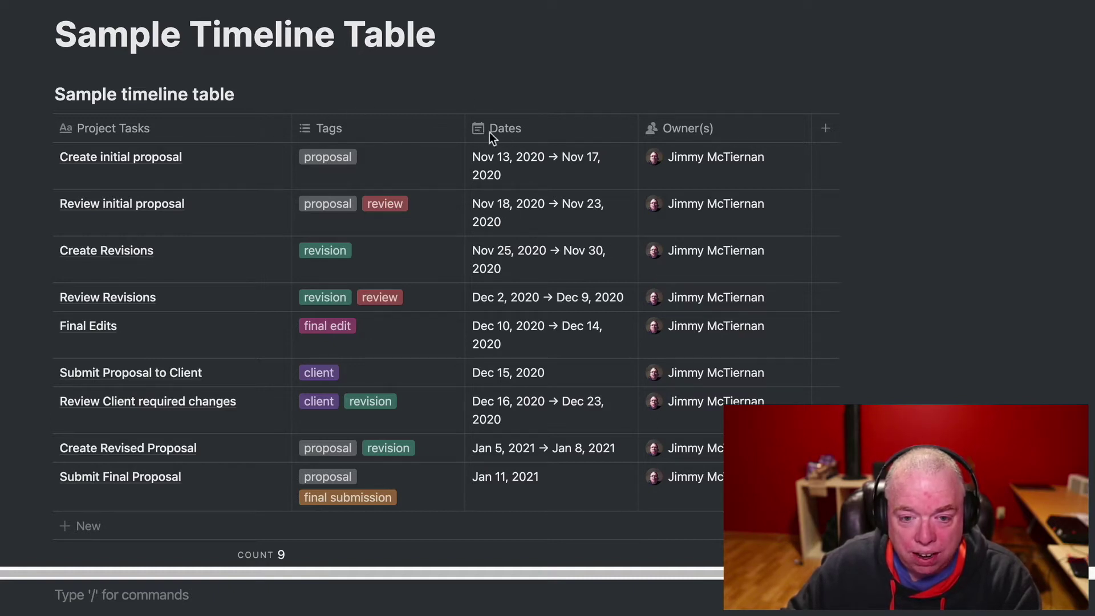
pyautogui.click(521, 162)
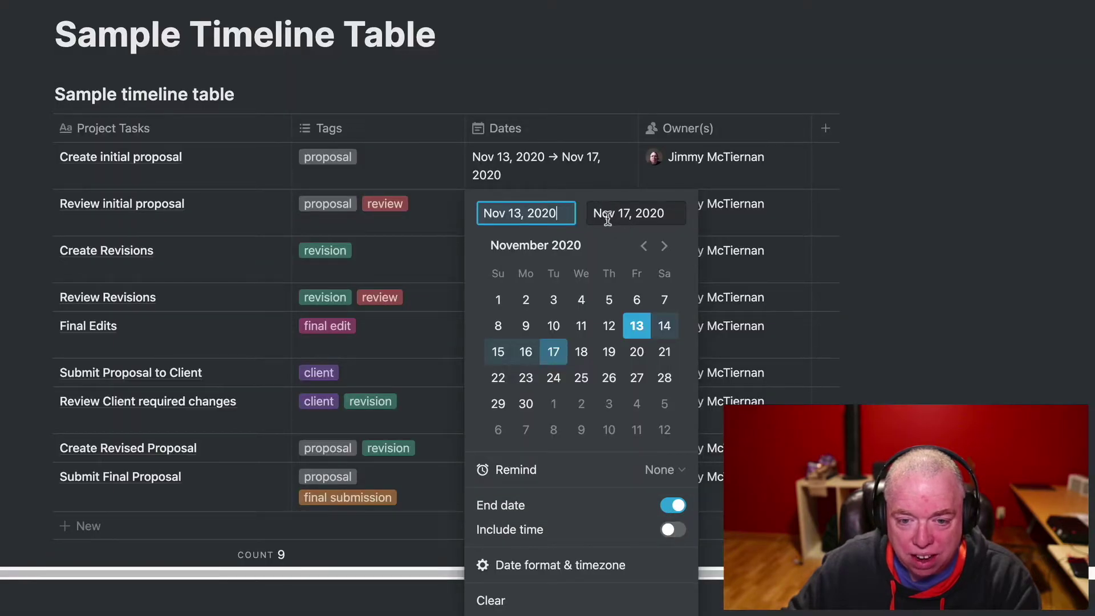
pyautogui.press('Escape')
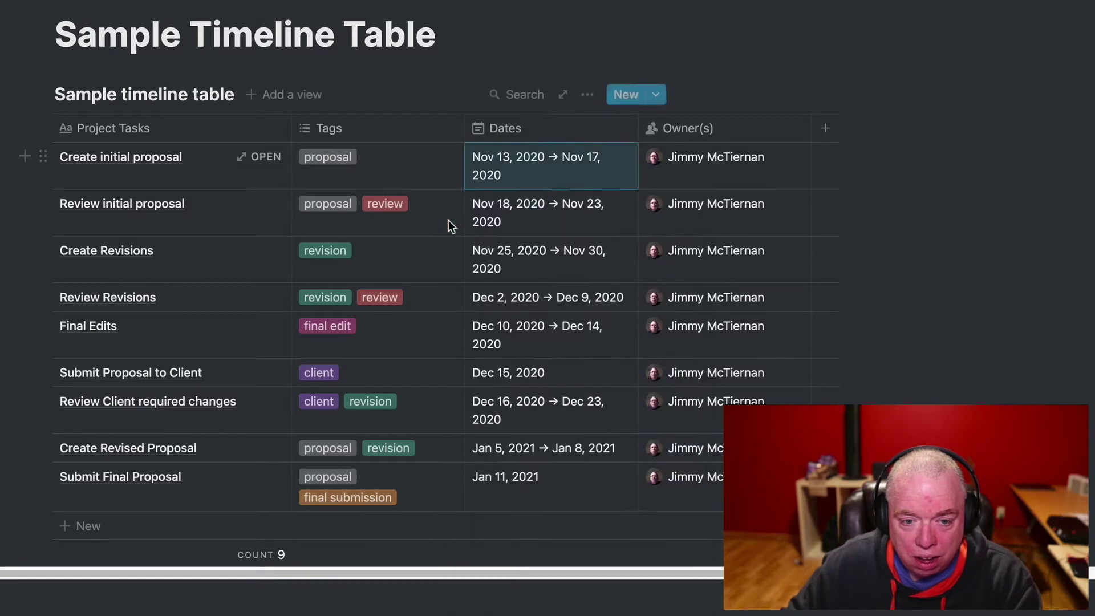
pyautogui.scroll(2, 533, 430)
pyautogui.click(539, 459)
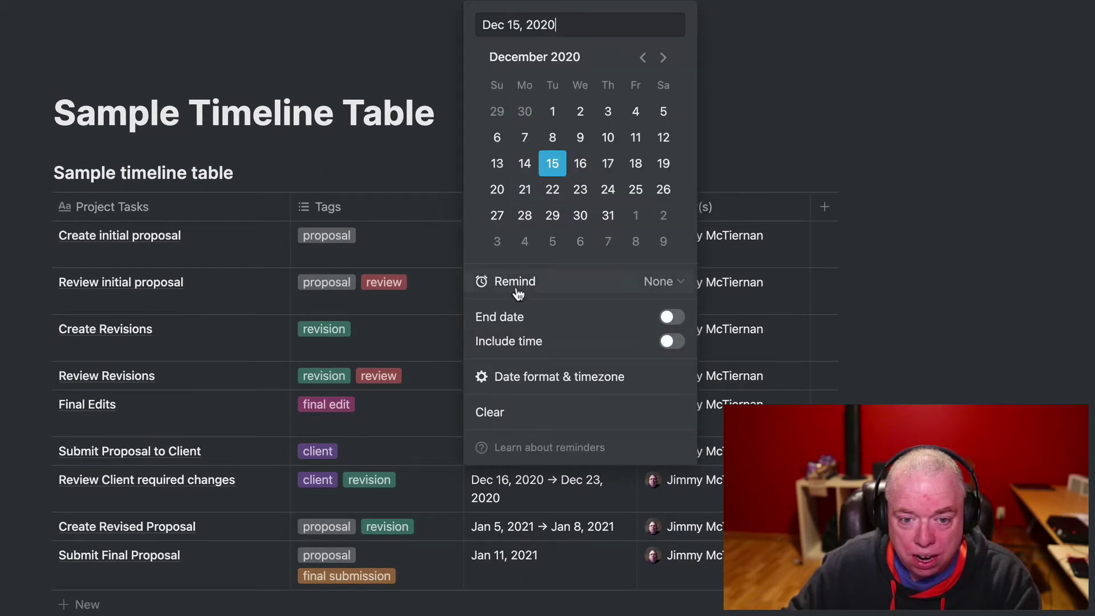
pyautogui.click(439, 56)
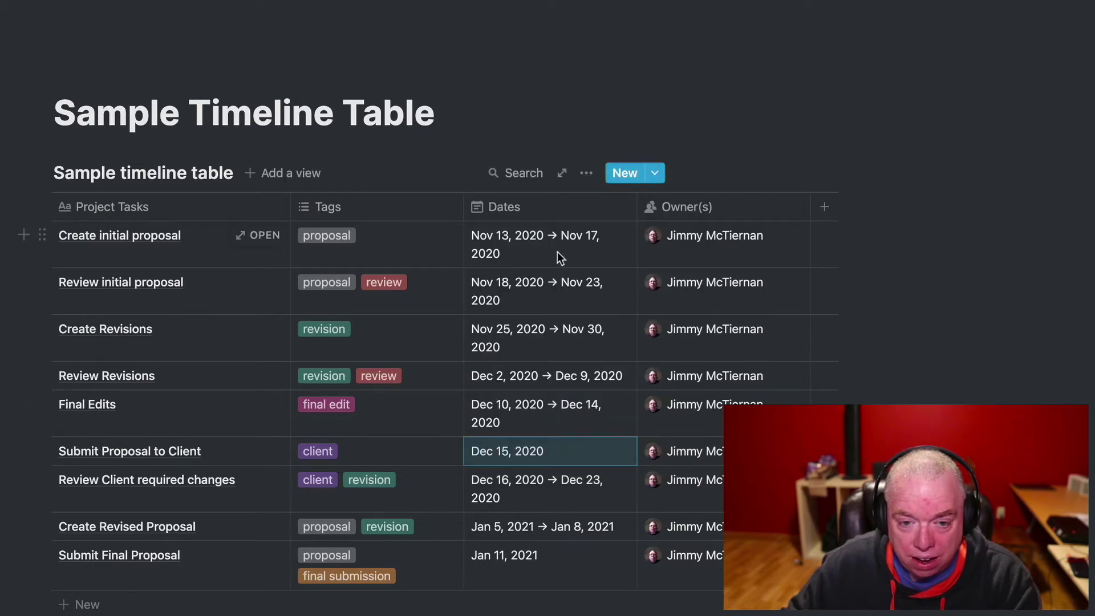
pyautogui.scroll(-3, 557, 251)
pyautogui.click(563, 138)
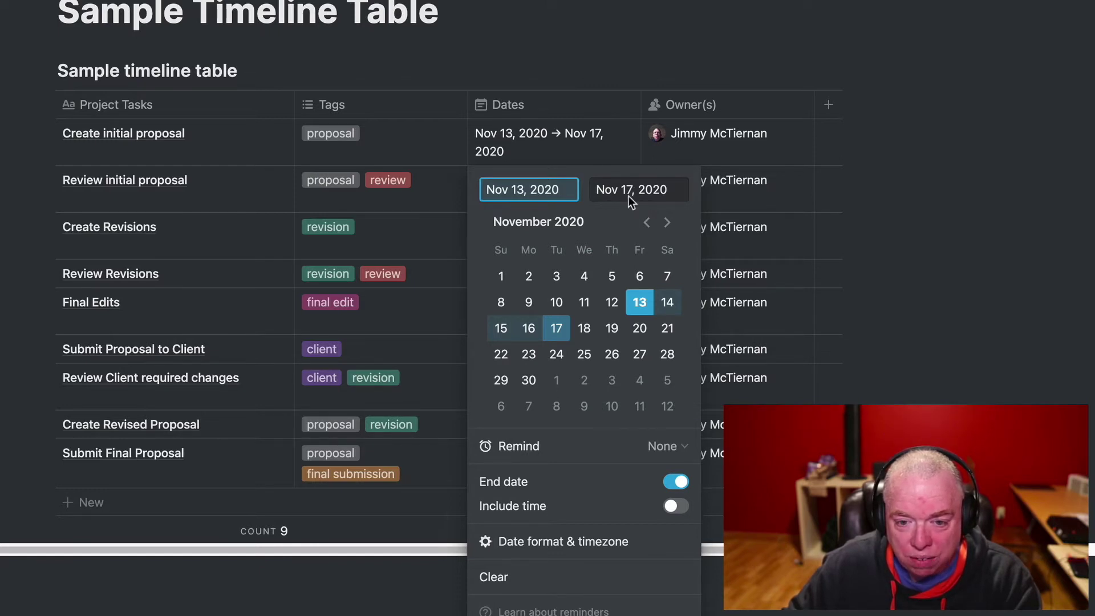
pyautogui.click(616, 80)
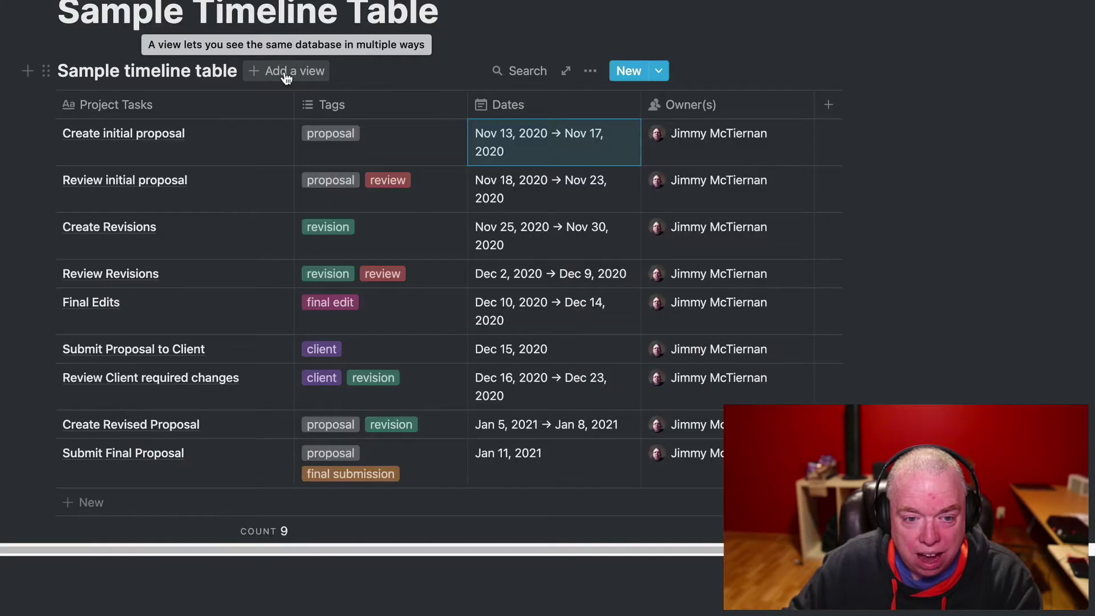
# Create a Timeline view named 'Project Timeline View' for the Sample timeline table.
pyautogui.click(302, 75)
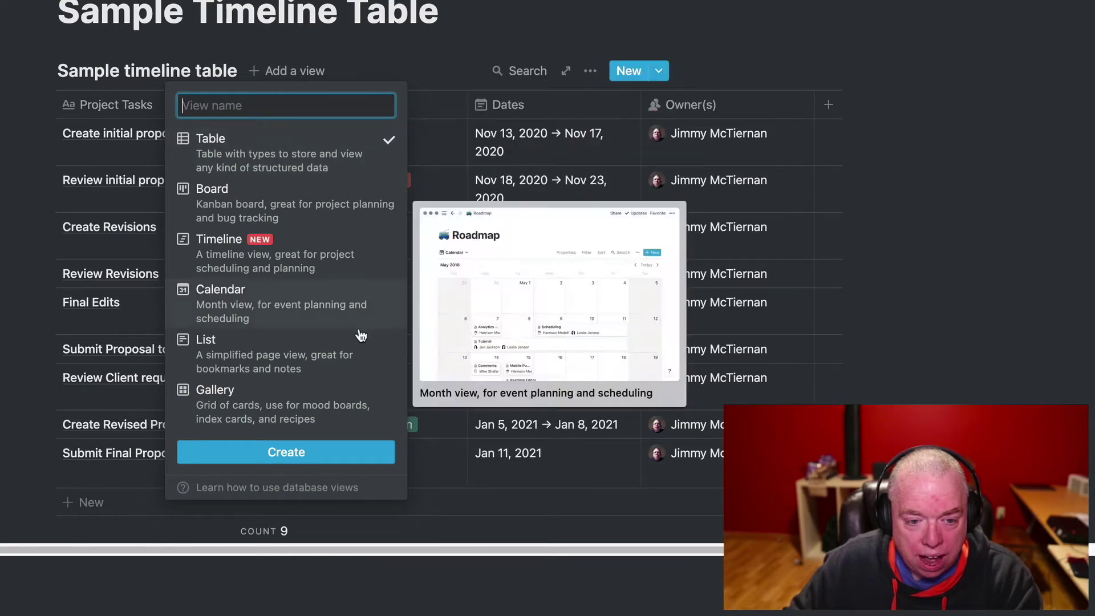
pyautogui.moveTo(359, 397)
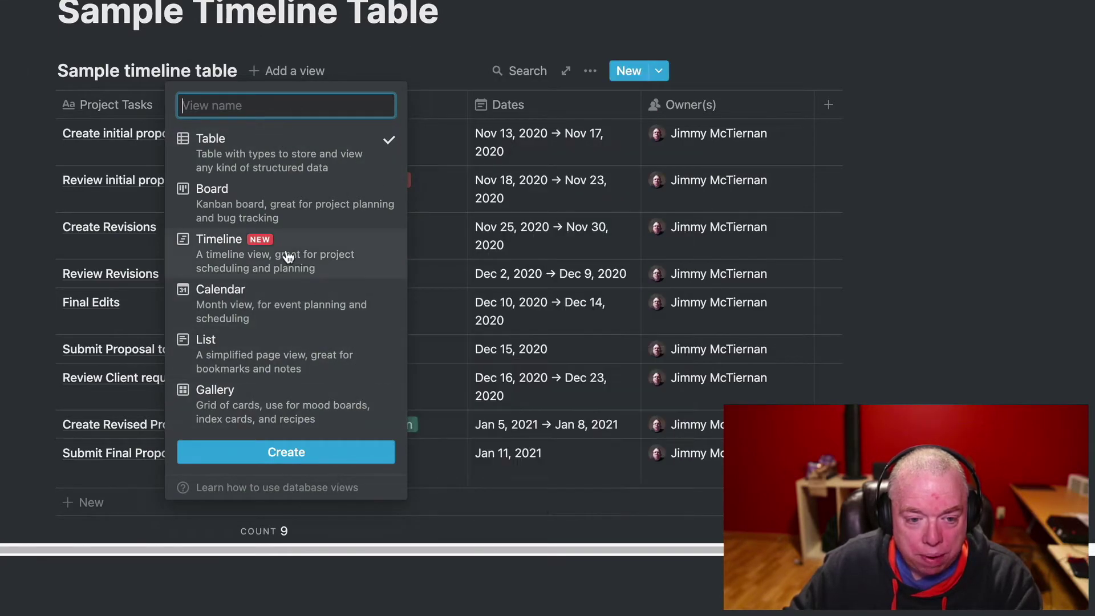
pyautogui.moveTo(263, 244)
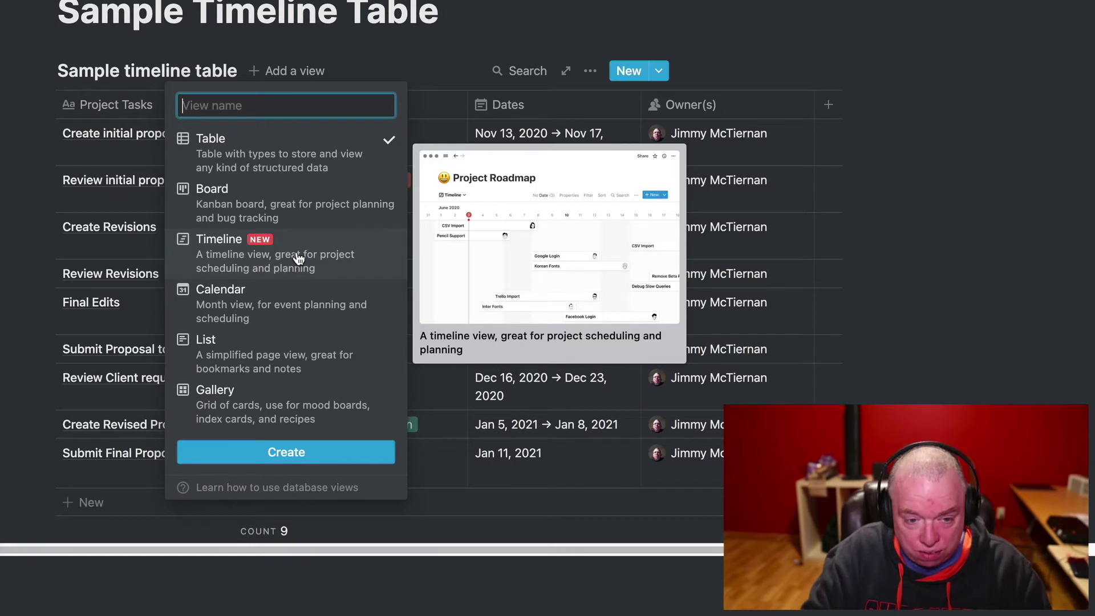
pyautogui.write('Project Timeline View')
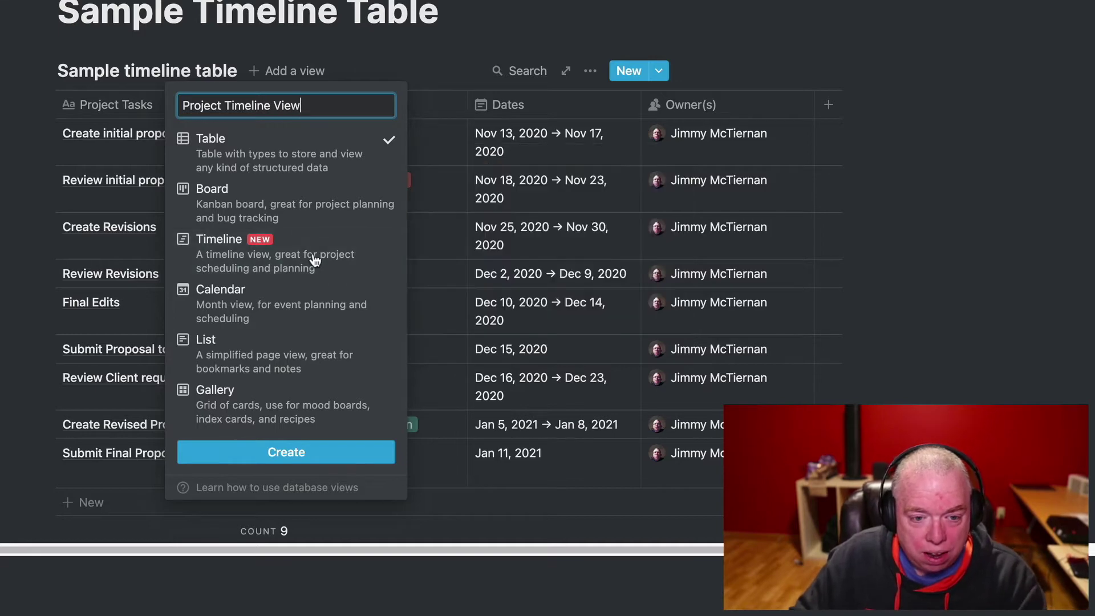
pyautogui.click(314, 260)
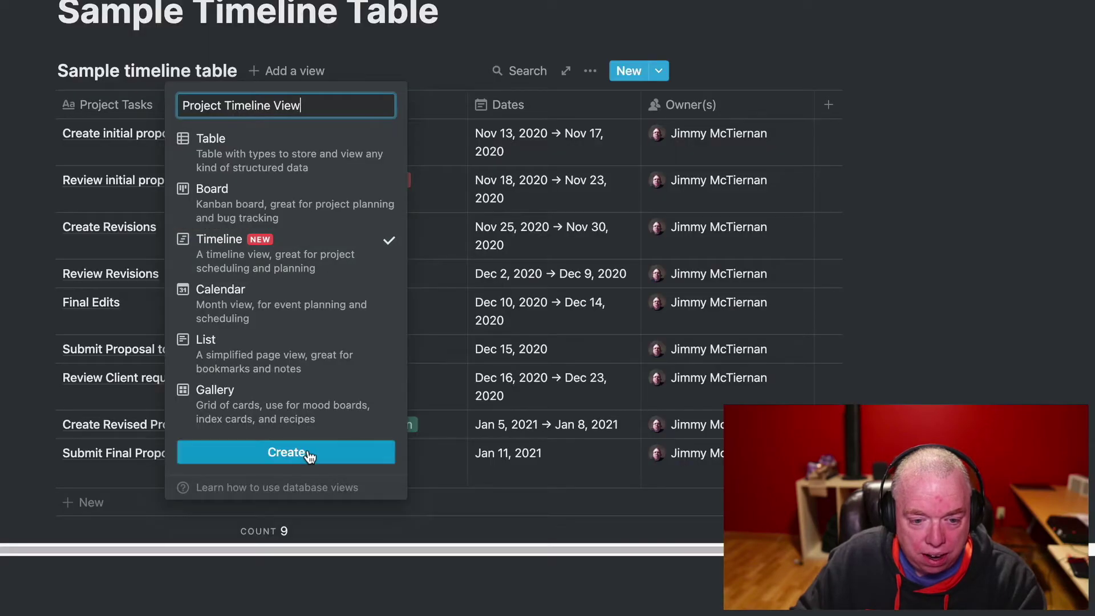
pyautogui.click(308, 455)
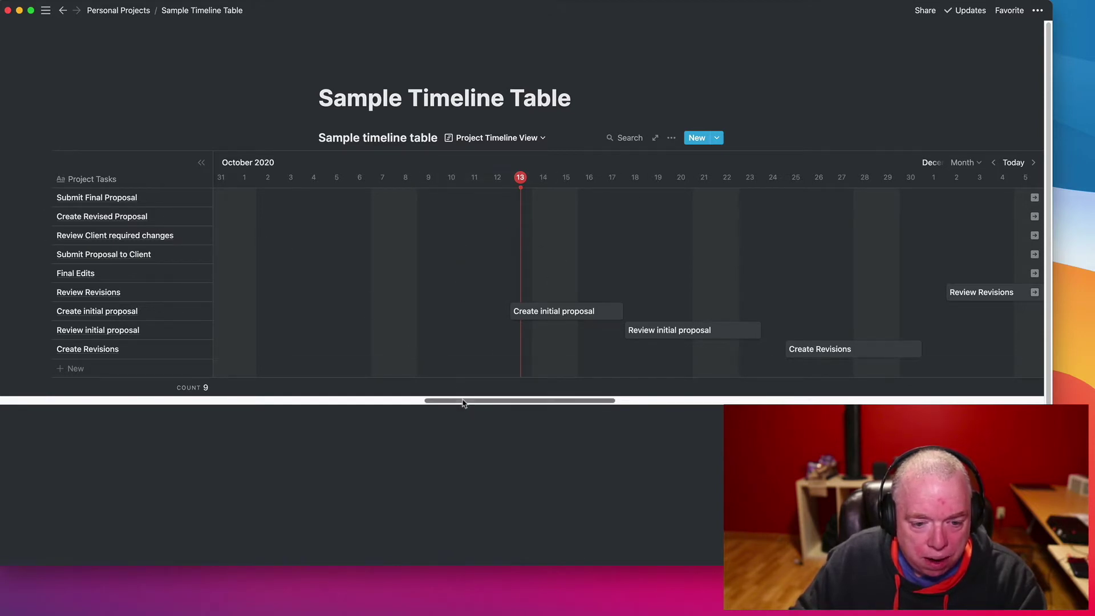
# Scroll the timeline right to December to reveal Review Revisions and Final Edits.
pyautogui.moveTo(462, 403); pyautogui.dragTo(494, 403)
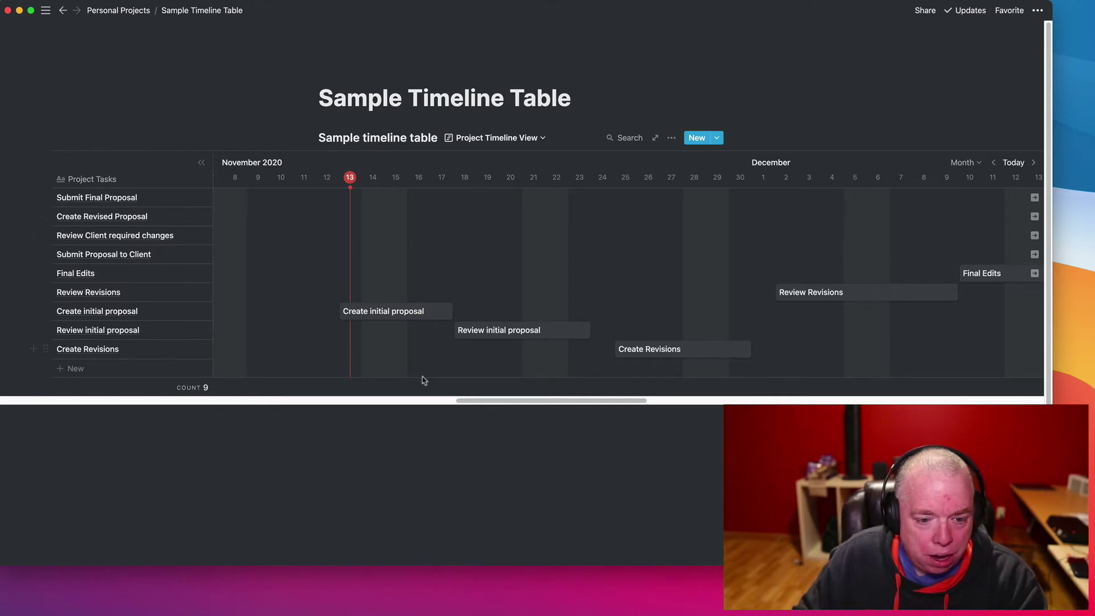
pyautogui.moveTo(464, 402)
pyautogui.mouseDown()
pyautogui.moveTo(454, 402)
pyautogui.moveTo(752, 400)
pyautogui.moveTo(467, 408)
pyautogui.mouseUp()
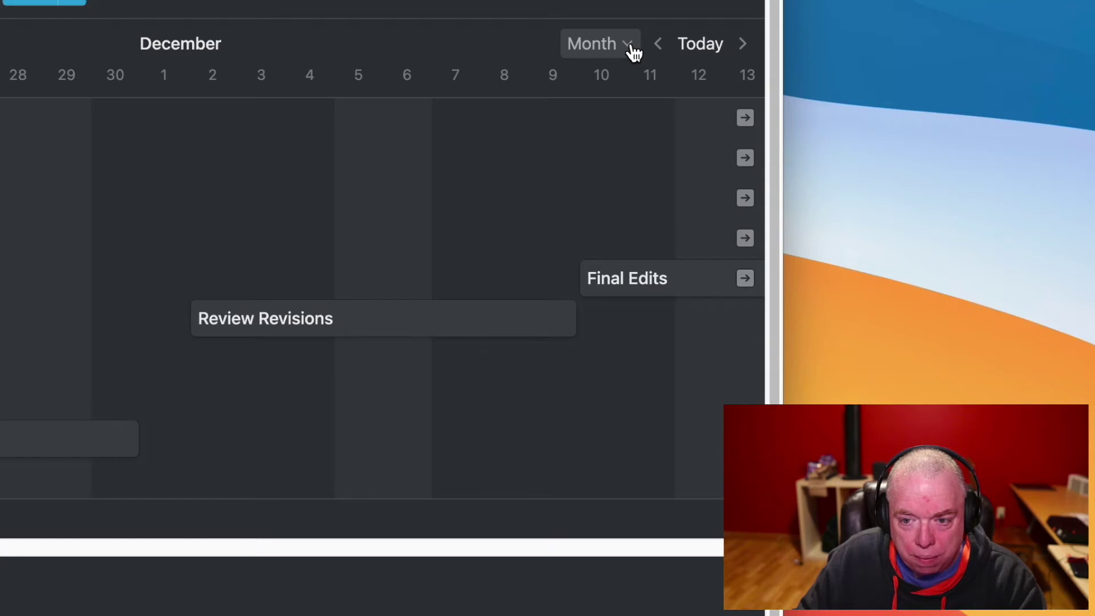
# Change the timeline scale from Month to Bi-week and scroll across November 2020.
pyautogui.click(630, 45)
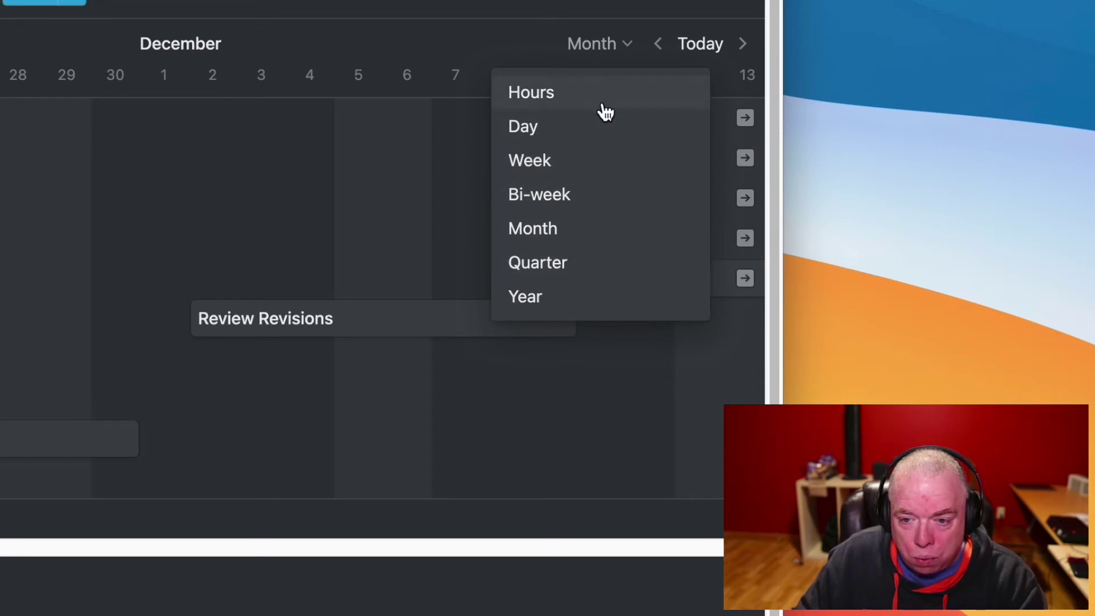
pyautogui.click(612, 203)
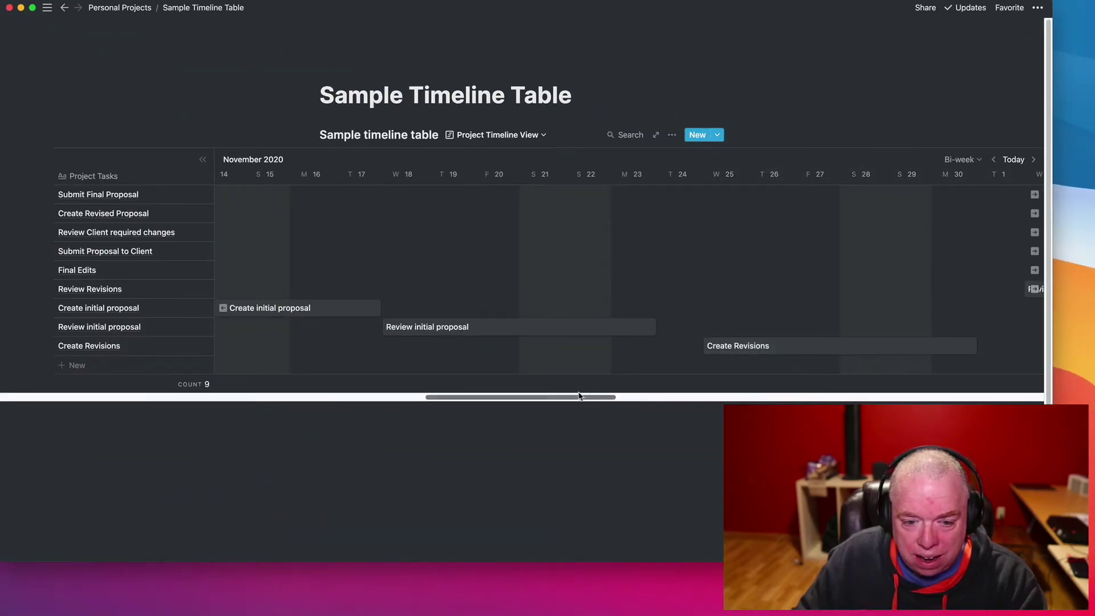
pyautogui.moveTo(586, 400)
pyautogui.mouseDown()
pyautogui.moveTo(789, 398)
pyautogui.moveTo(477, 397)
pyautogui.moveTo(519, 399)
pyautogui.mouseUp()
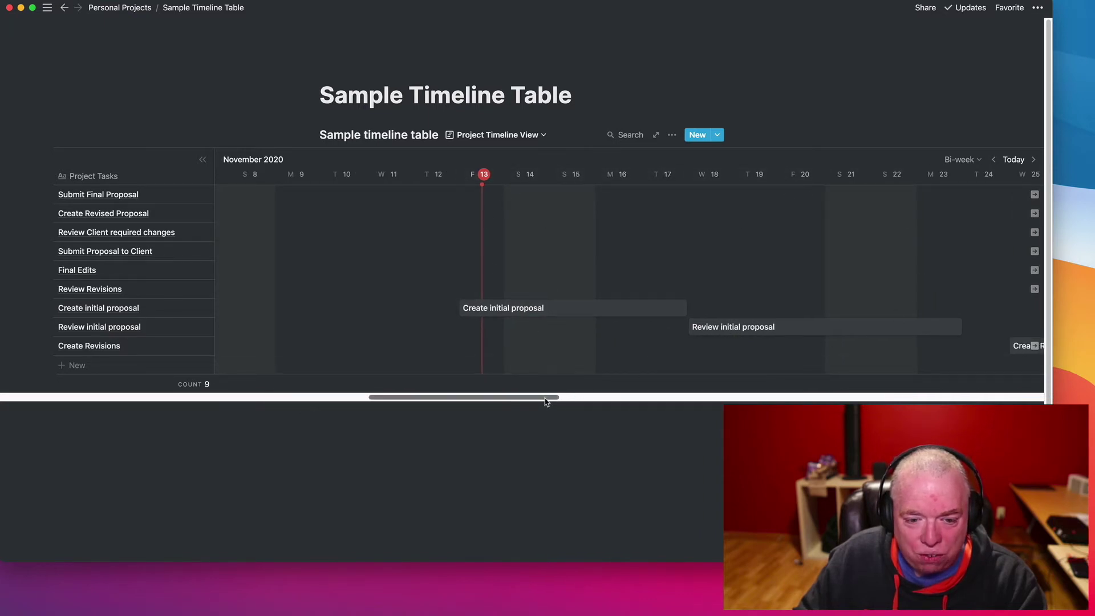
pyautogui.moveTo(545, 398)
pyautogui.mouseDown()
pyautogui.moveTo(599, 402)
pyautogui.moveTo(589, 402)
pyautogui.mouseUp()
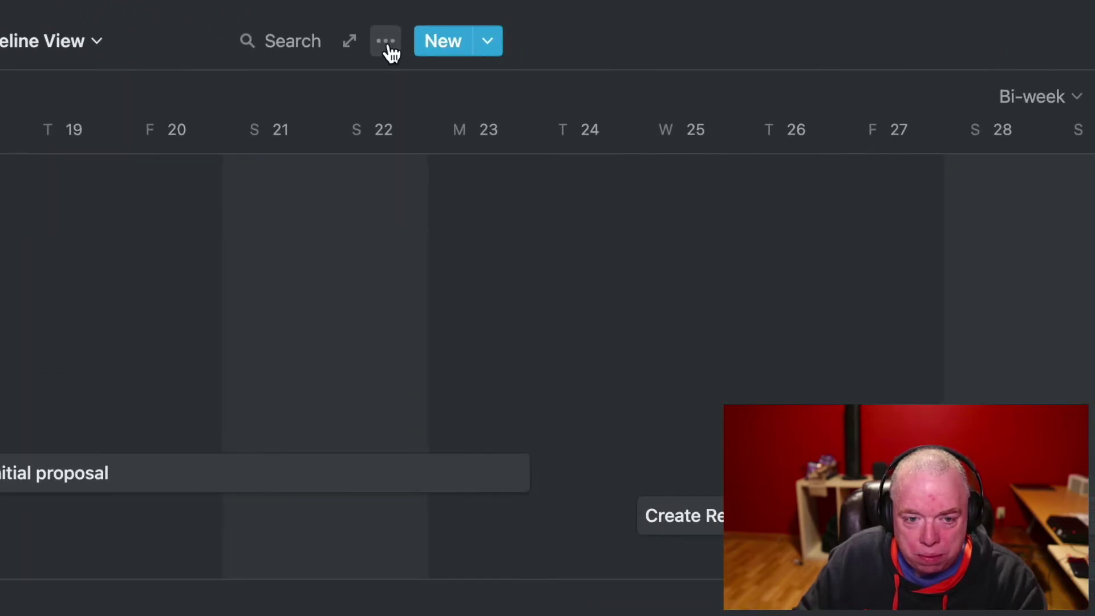
# Sort the timeline tasks by Dates, ascending, instead of by task name.
pyautogui.click(388, 45)
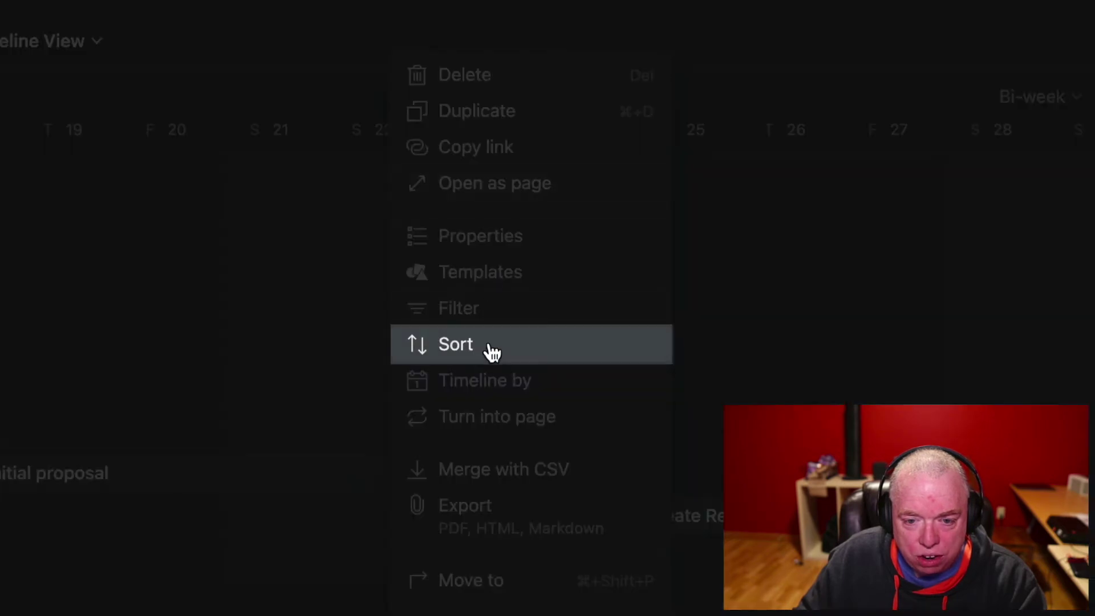
pyautogui.click(489, 344)
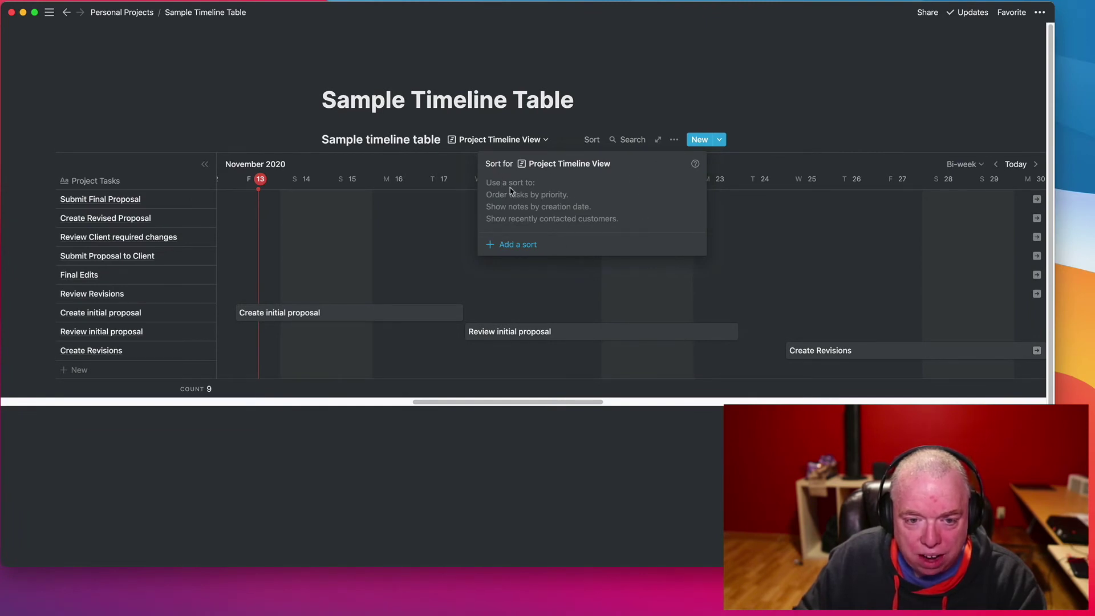
pyautogui.click(515, 248)
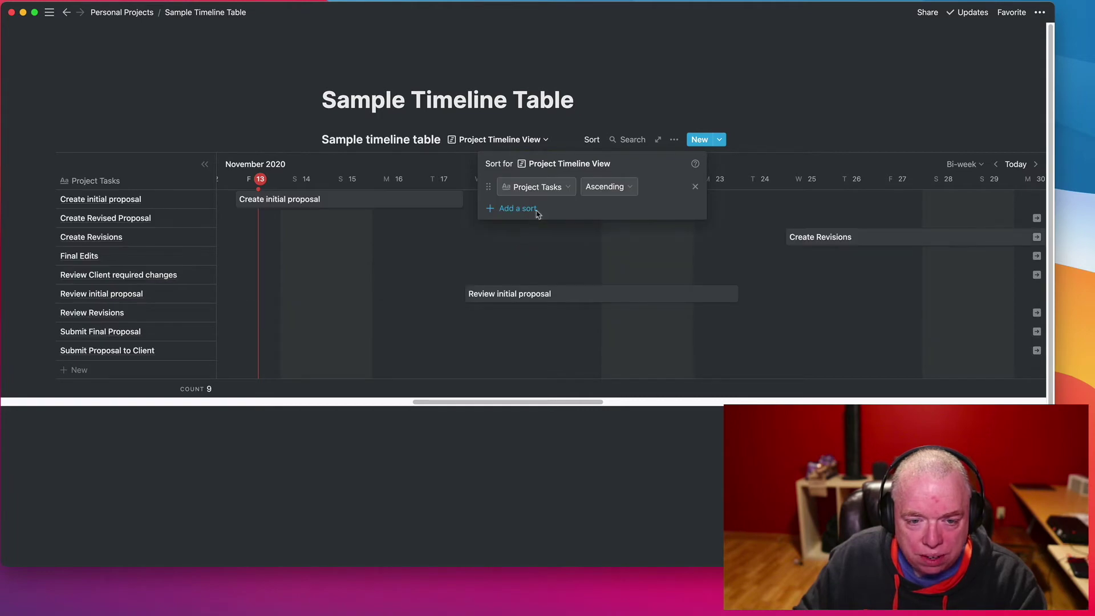
pyautogui.click(558, 191)
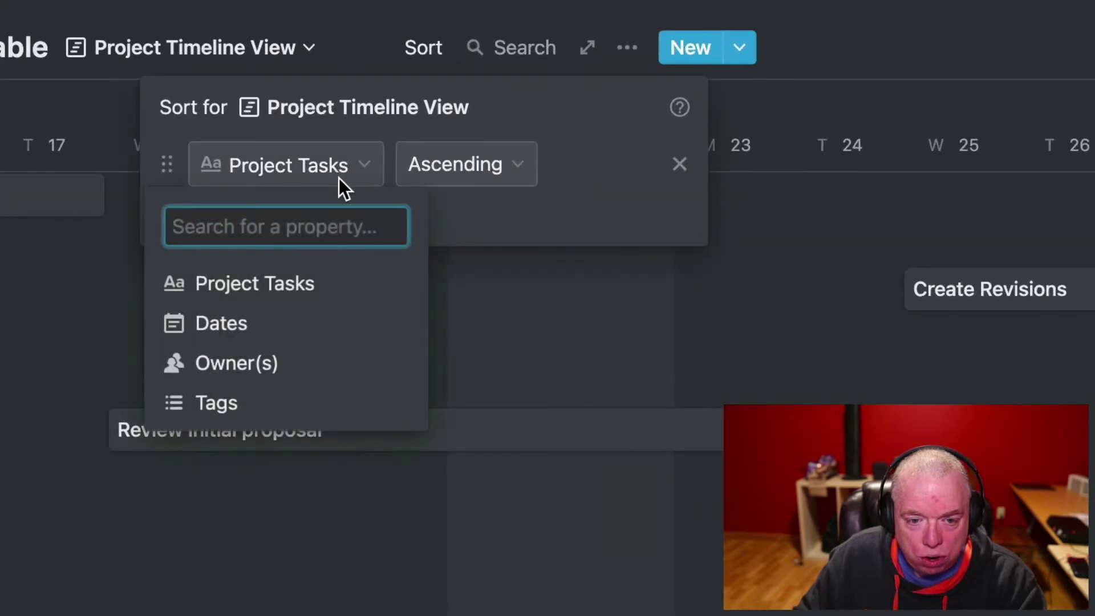
pyautogui.click(320, 324)
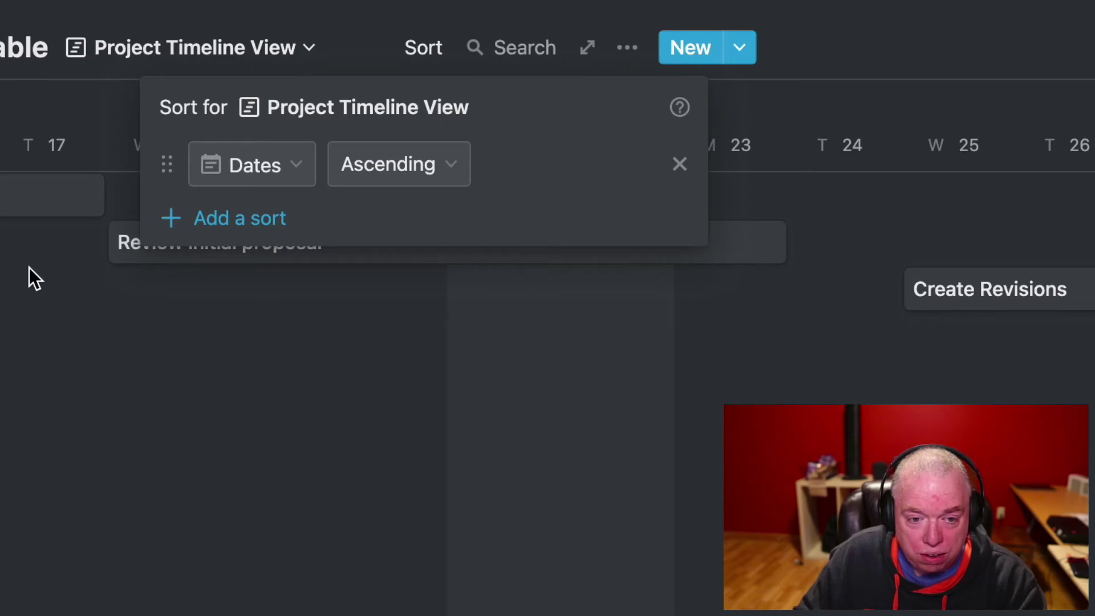
pyautogui.click(592, 453)
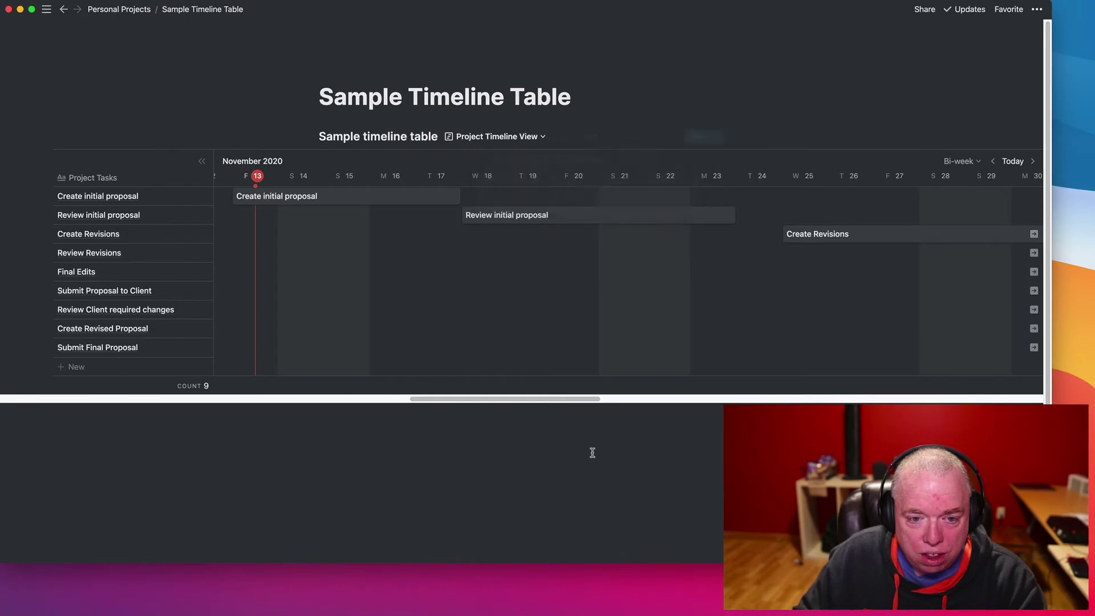
pyautogui.moveTo(462, 399); pyautogui.dragTo(448, 400)
pyautogui.hscroll(5, 451, 402)
pyautogui.hscroll(9, 451, 402)
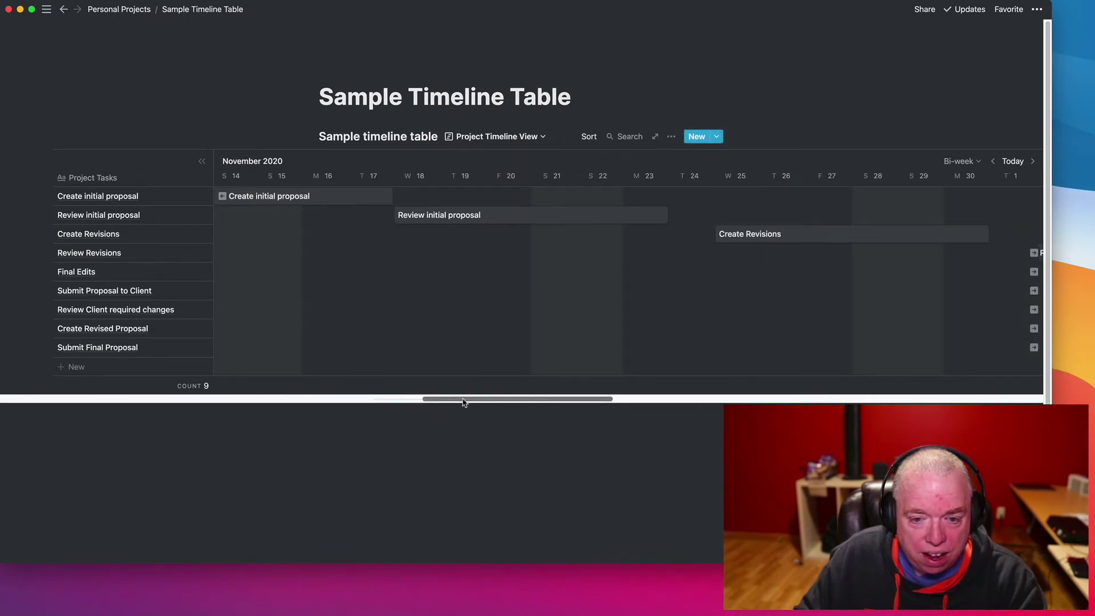
pyautogui.moveTo(510, 402); pyautogui.dragTo(631, 399)
pyautogui.hscroll(8, 632, 400)
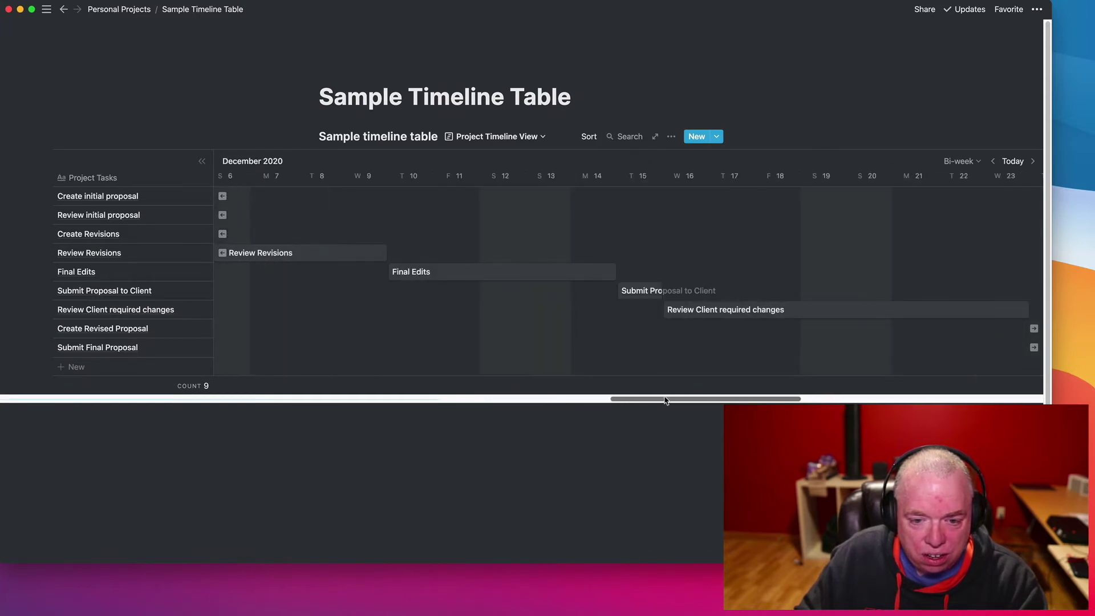
pyautogui.hscroll(-20, 560, 409)
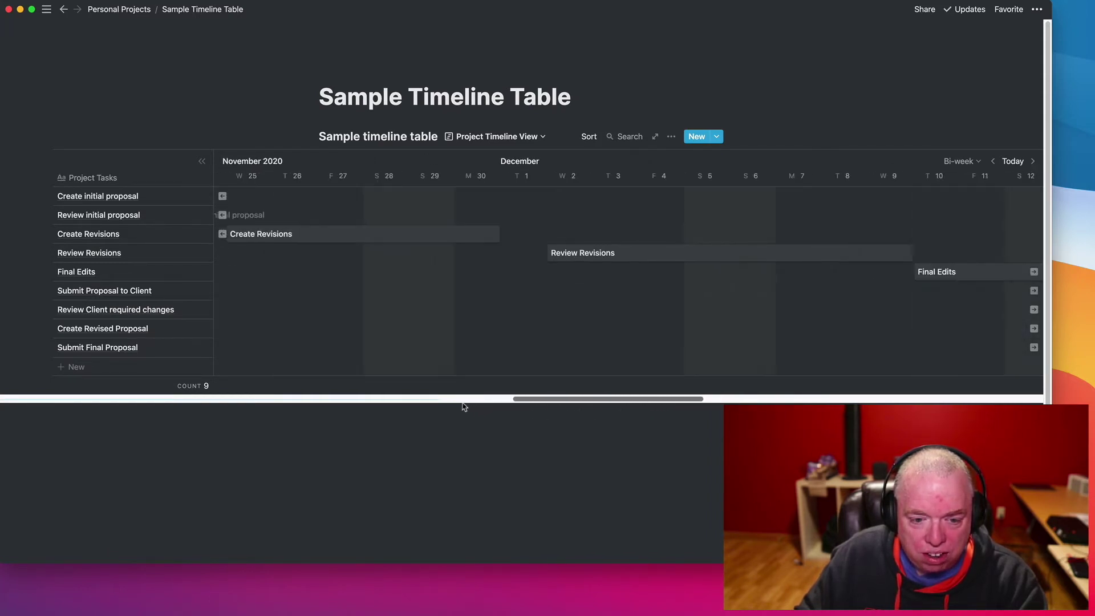
pyautogui.hscroll(15, 430, 414)
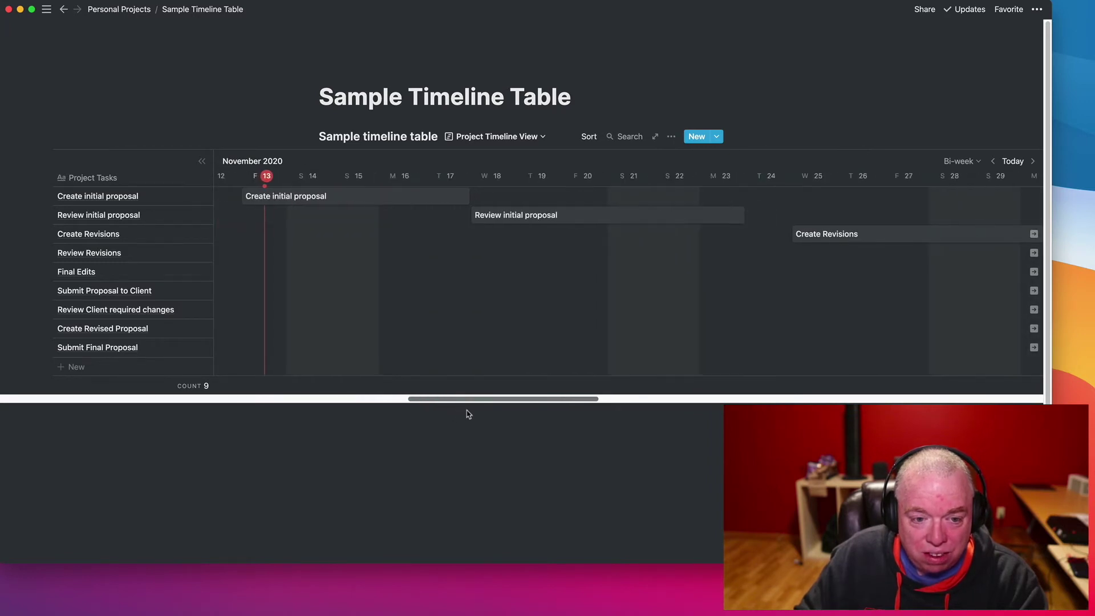
pyautogui.hscroll(-13, 550, 408)
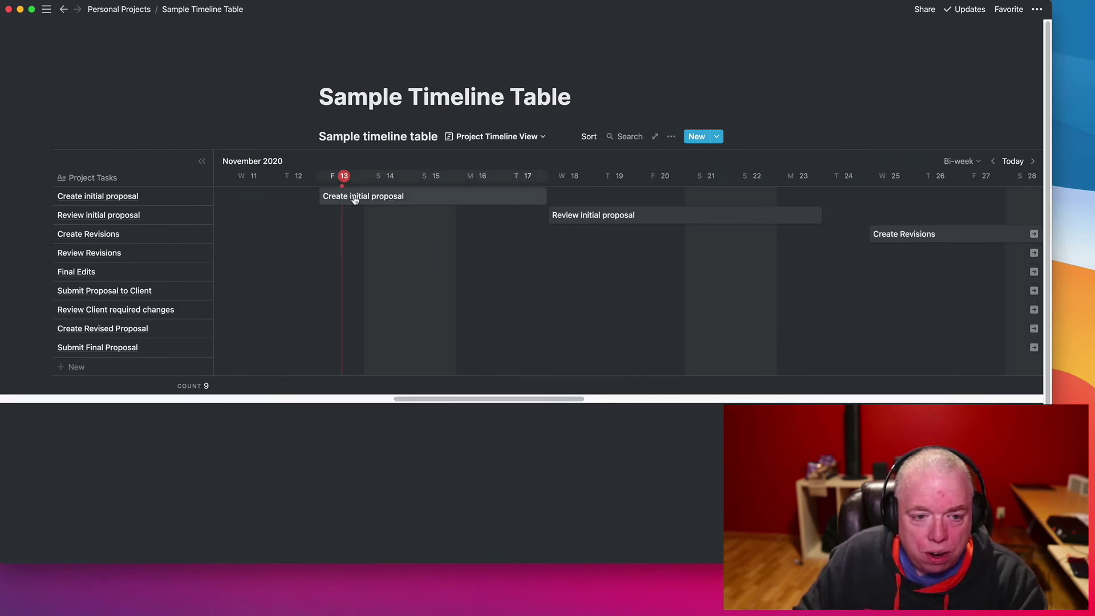
pyautogui.click(671, 138)
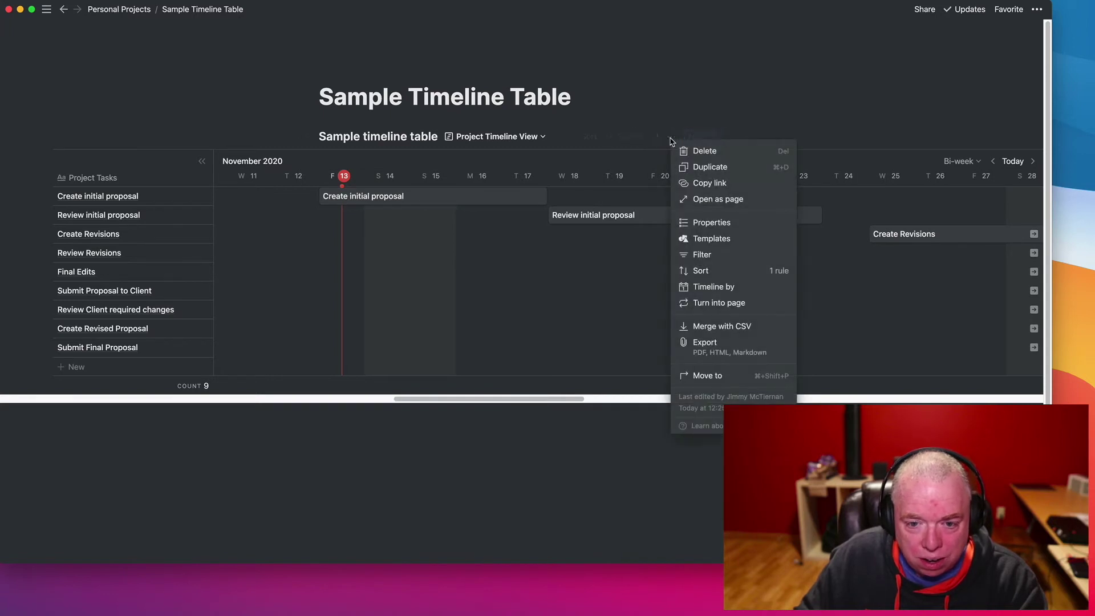
# Show the Dates and Owner(s) columns in the table beside the timeline.
pyautogui.click(705, 225)
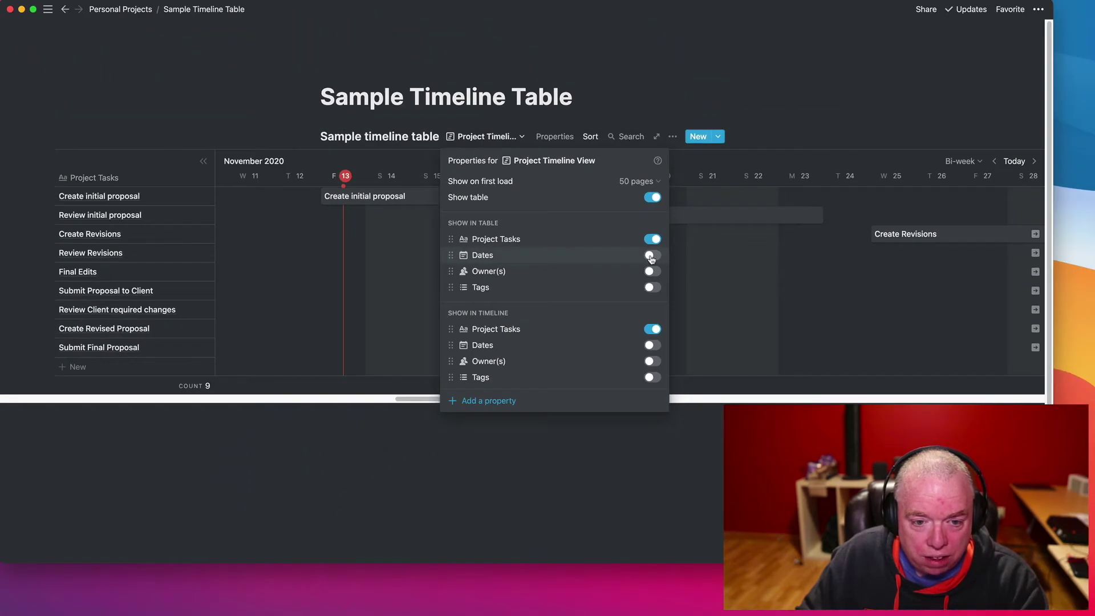
pyautogui.click(651, 256)
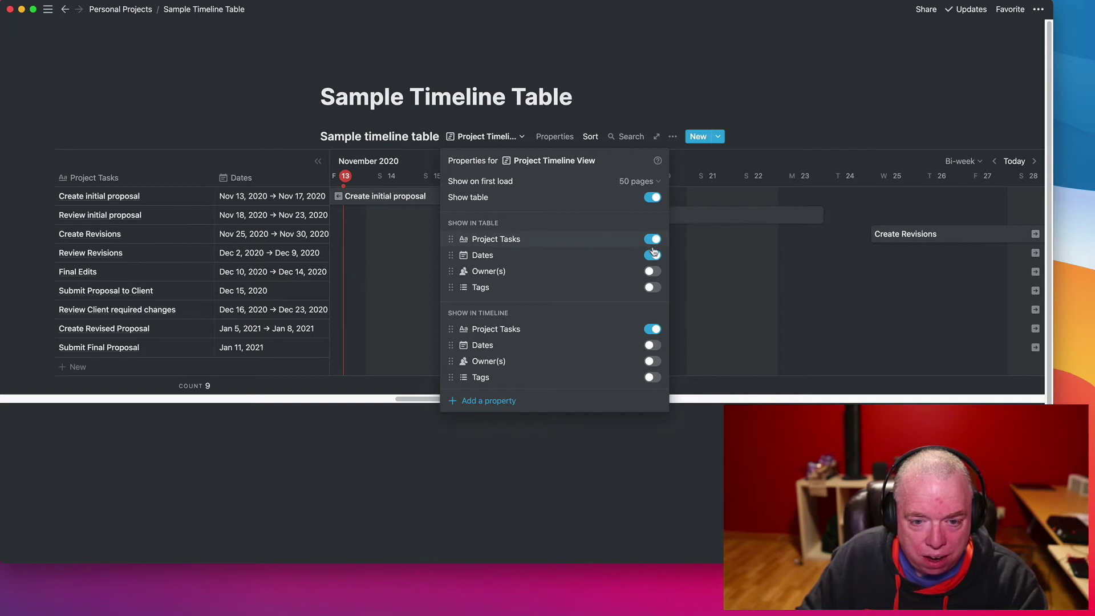
pyautogui.click(652, 272)
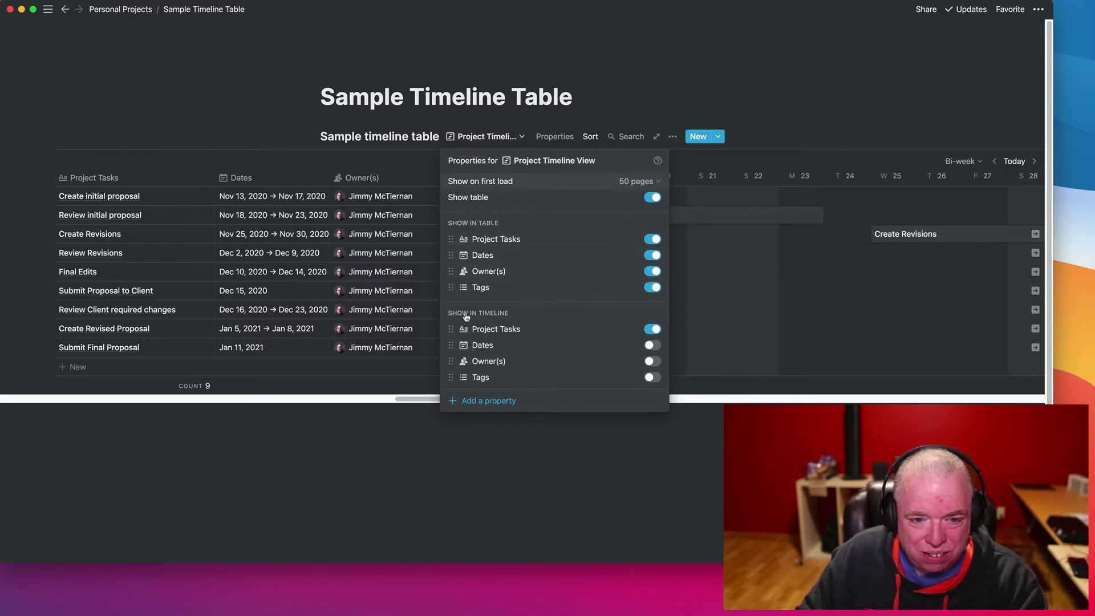
pyautogui.click(509, 489)
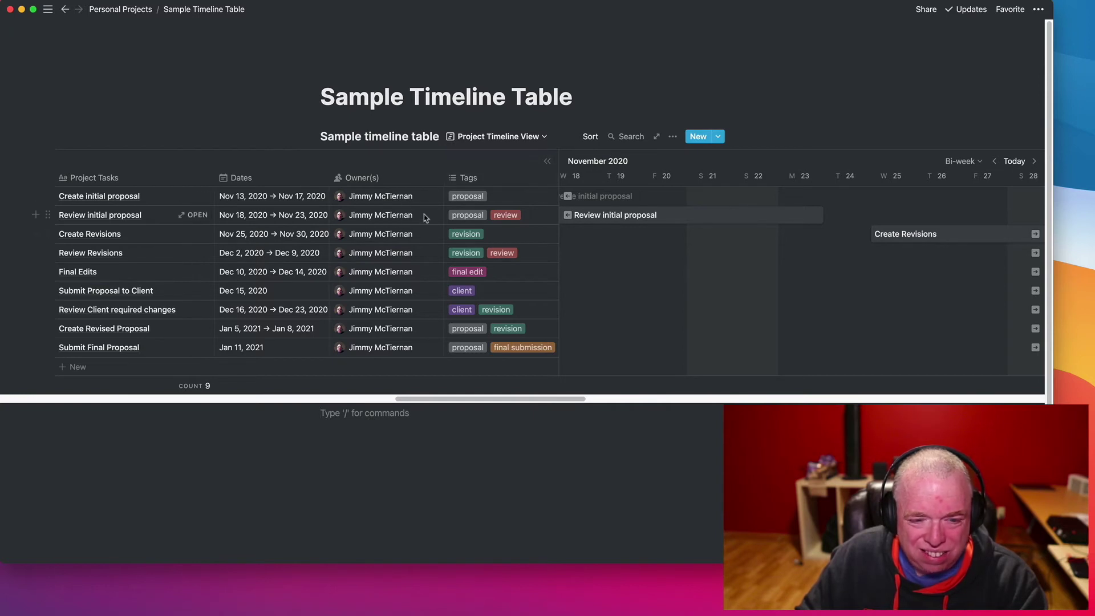
# Hide Owner(s) and Dates again, leaving only Tags shown in the table.
pyautogui.click(673, 138)
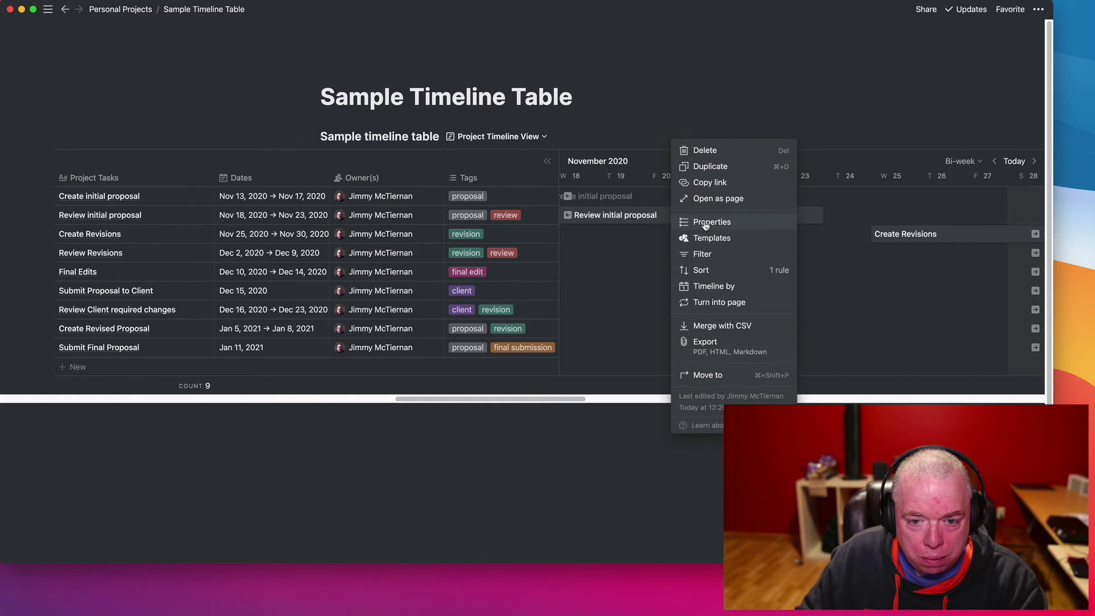
pyautogui.click(734, 224)
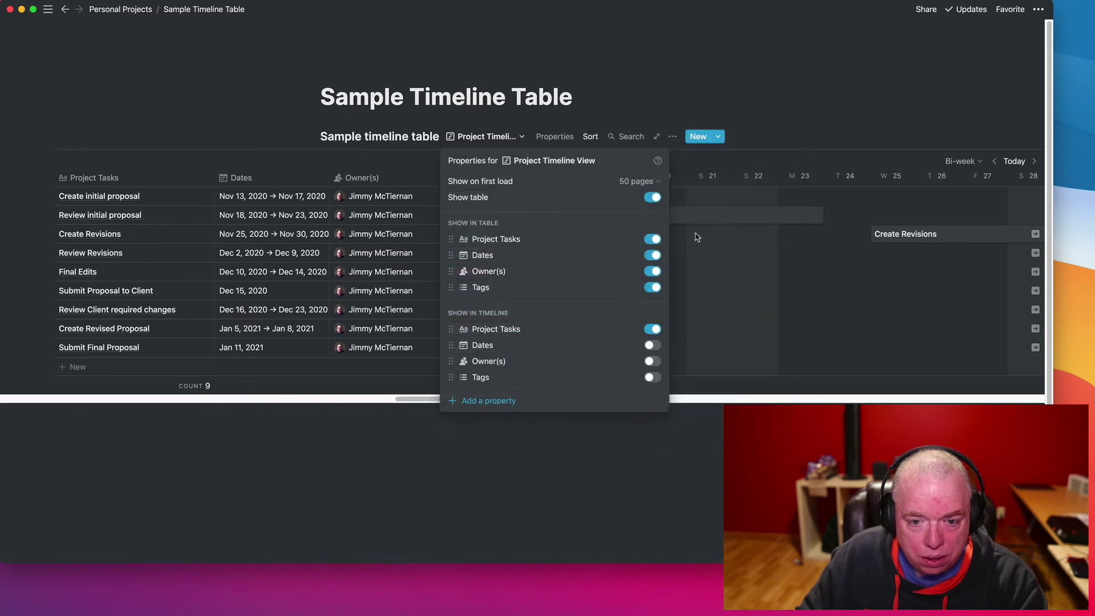
pyautogui.click(656, 271)
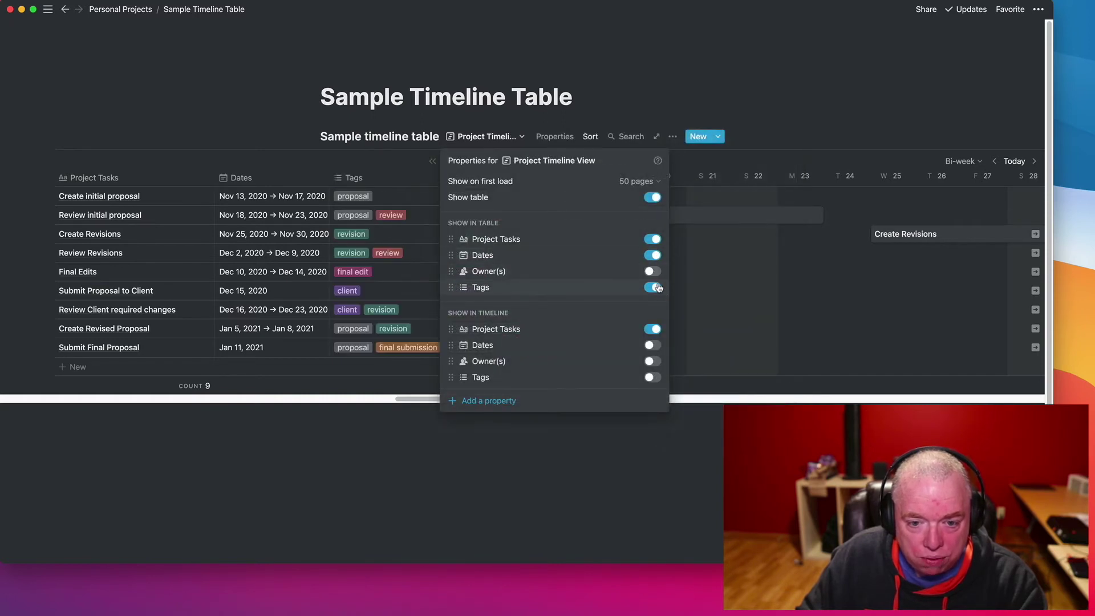
pyautogui.click(657, 288)
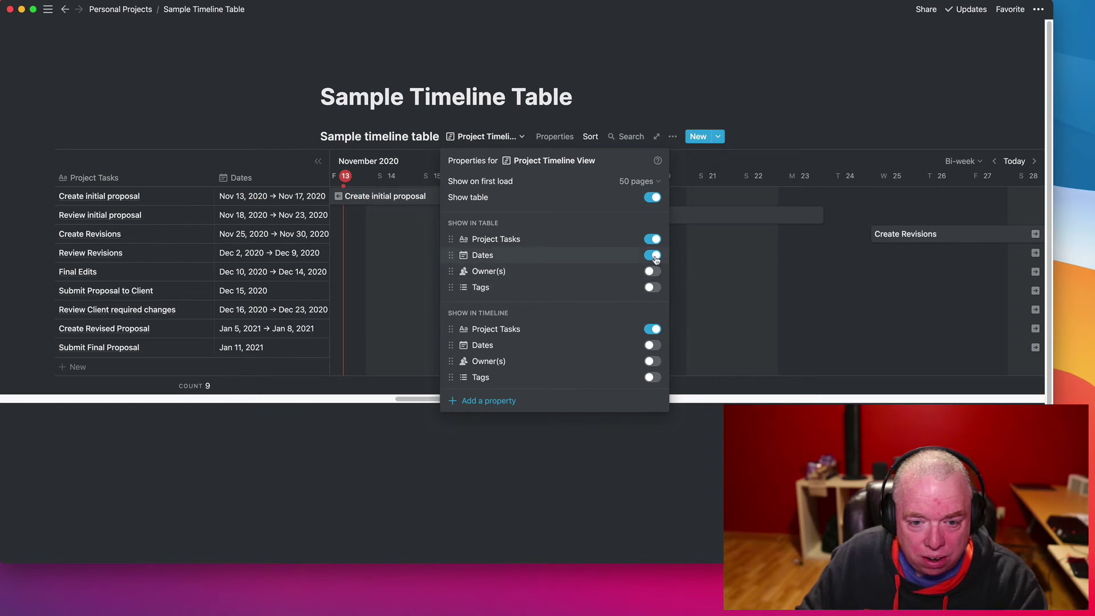
pyautogui.click(654, 256)
pyautogui.click(657, 292)
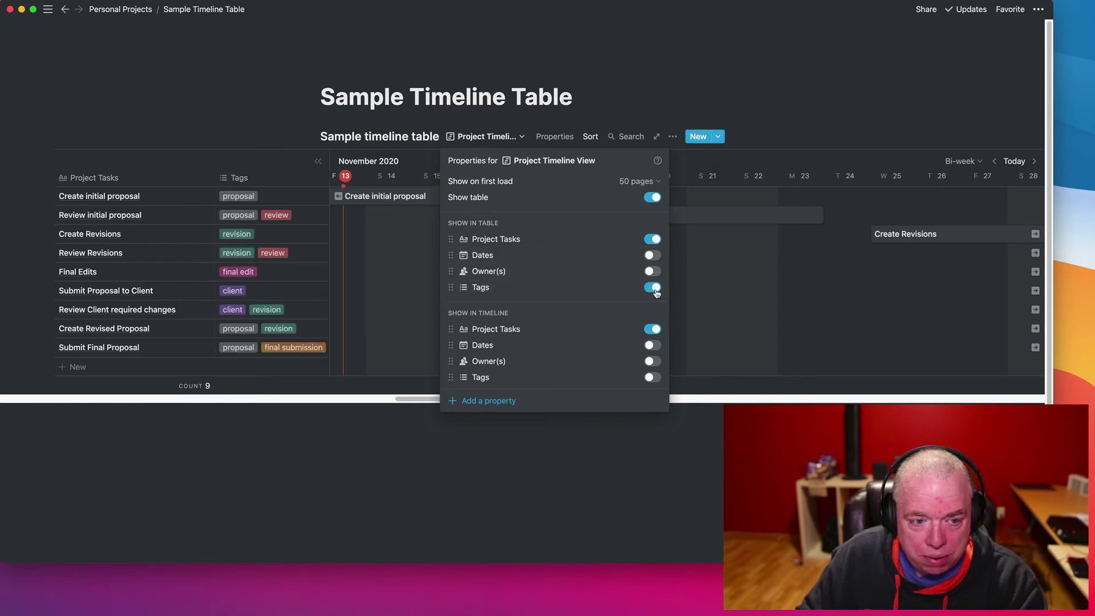
pyautogui.click(293, 291)
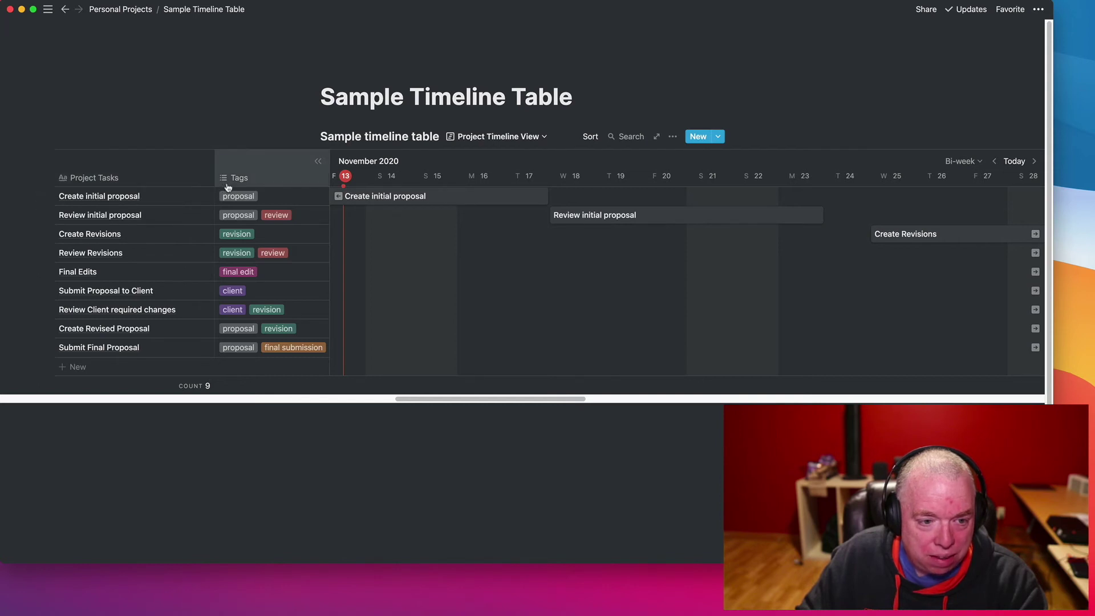
# Hide the task table, scroll through the timeline bars, then restore the table.
pyautogui.click(319, 164)
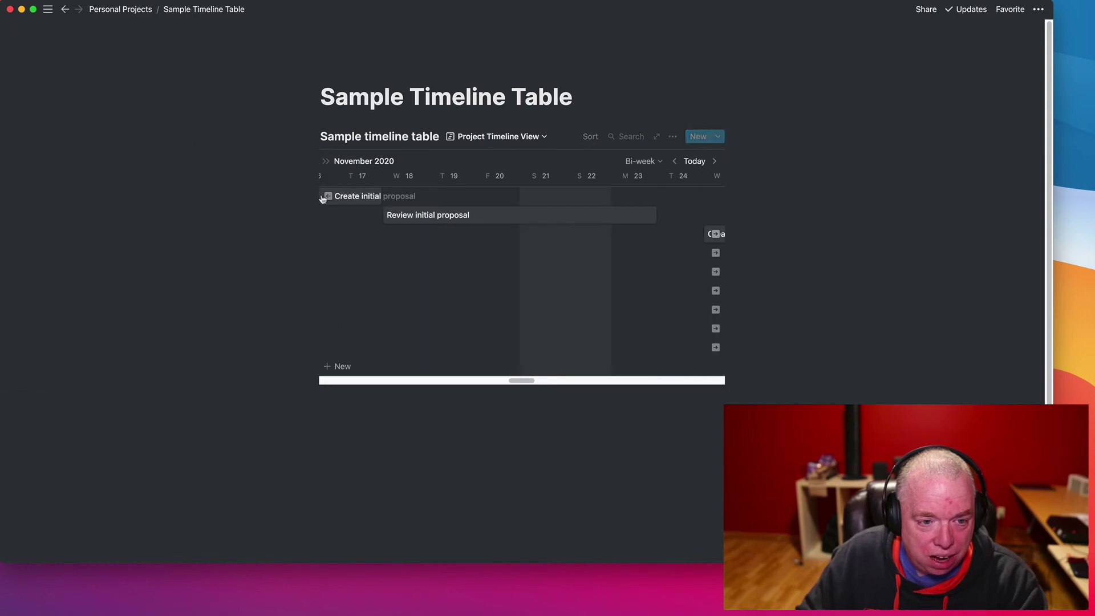
pyautogui.hscroll(-10, 508, 371)
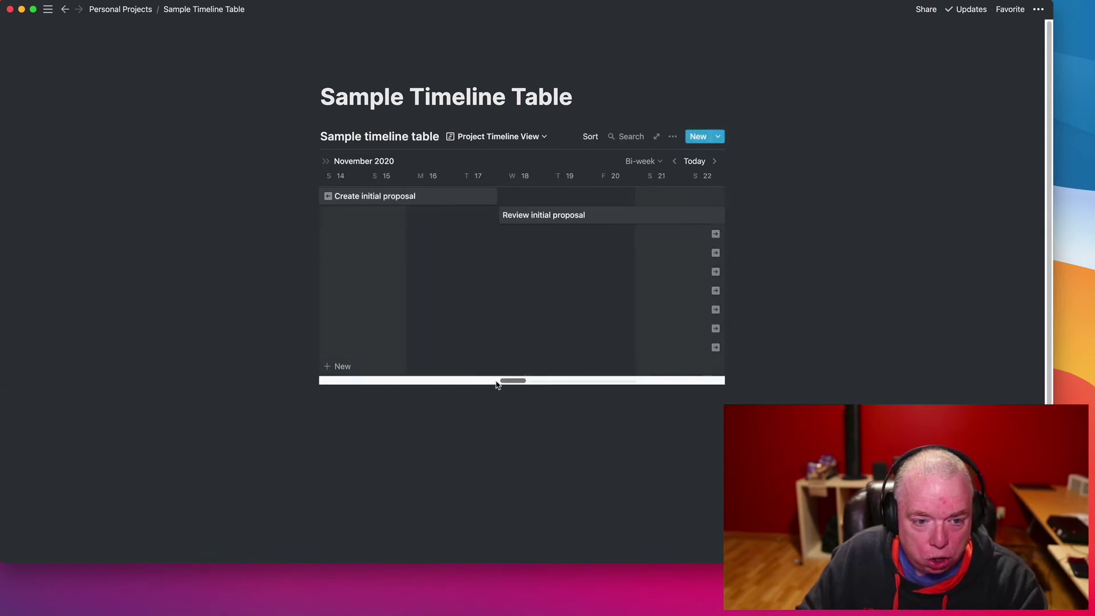
pyautogui.hscroll(10, 520, 382)
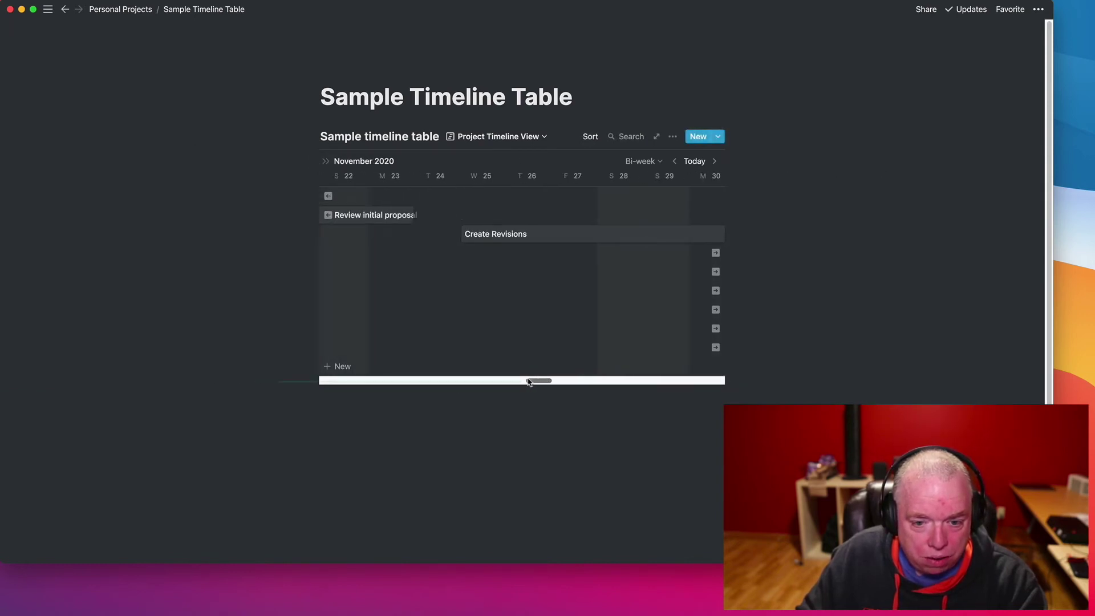
pyautogui.moveTo(497, 378); pyautogui.dragTo(509, 381)
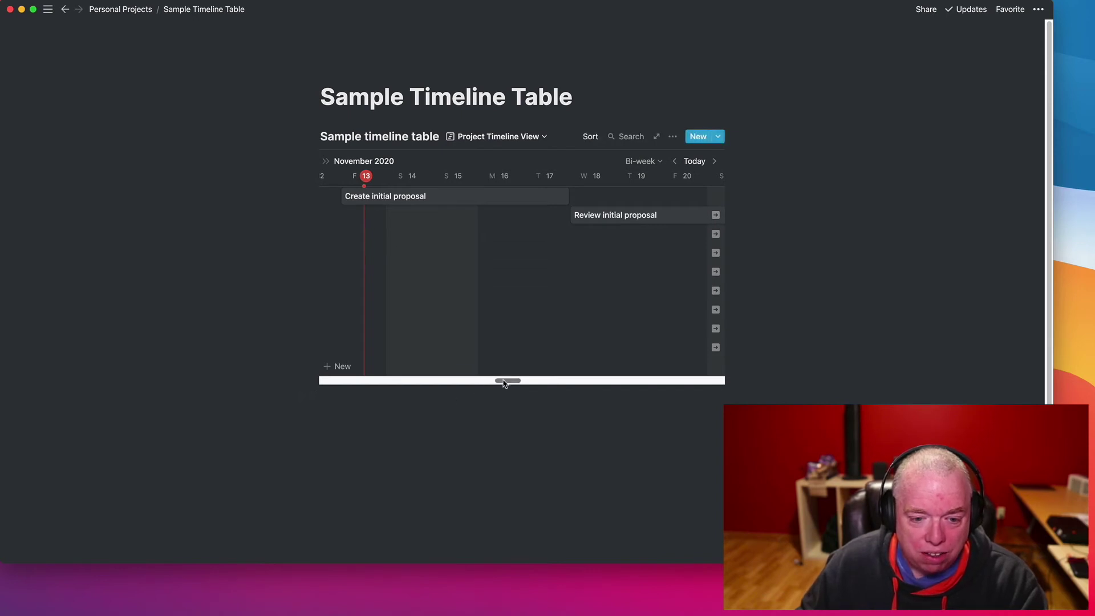
pyautogui.moveTo(505, 380); pyautogui.dragTo(504, 387)
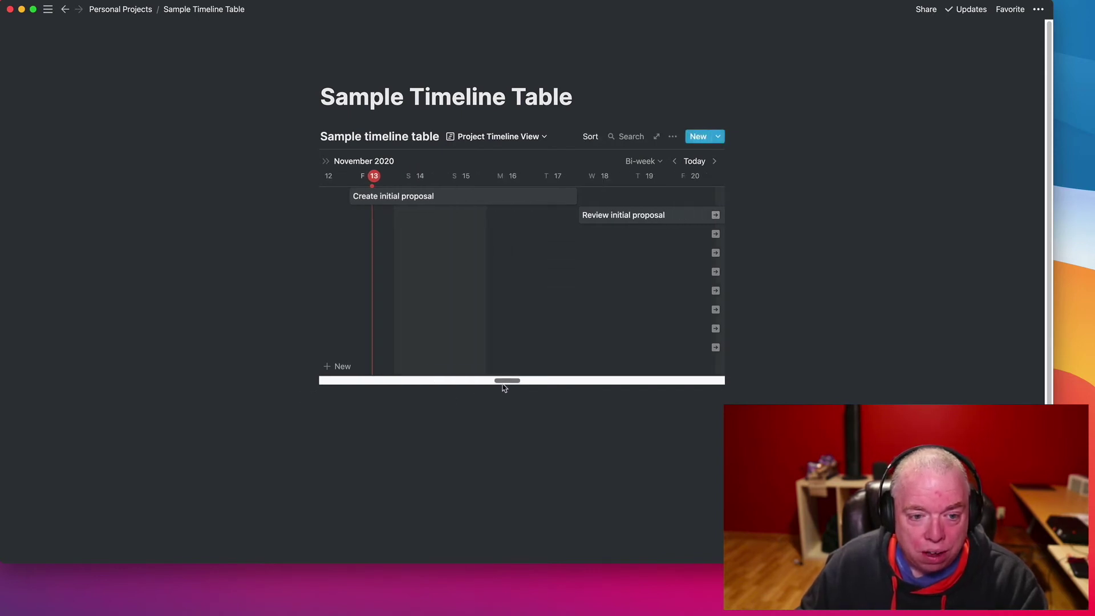
pyautogui.click(327, 160)
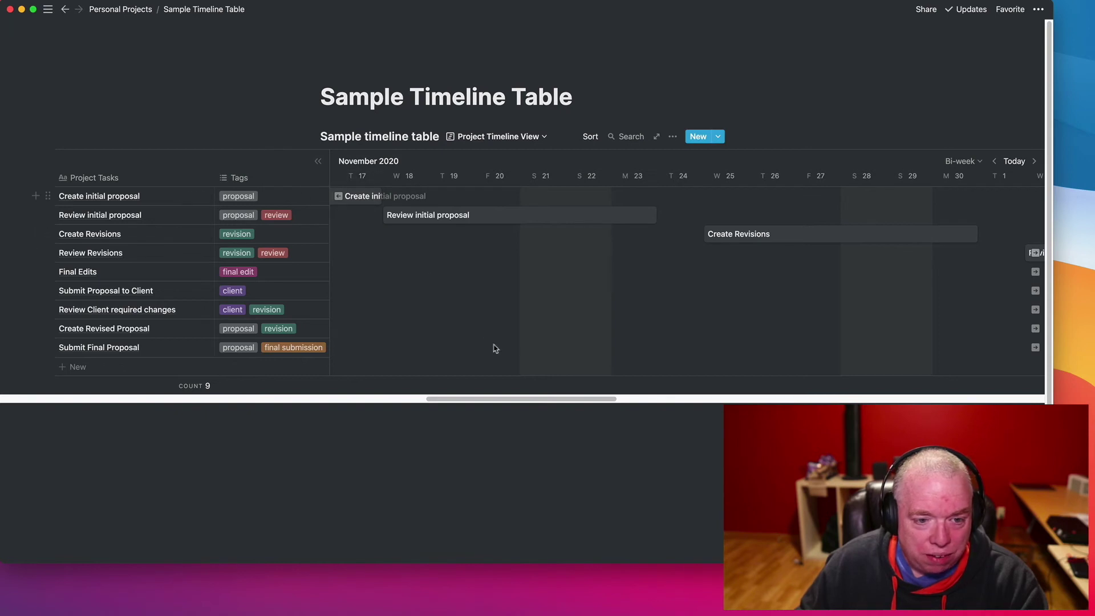
# Turn on Owner(s) under Show in Timeline so avatars appear on the bars.
pyautogui.moveTo(573, 399); pyautogui.dragTo(528, 398)
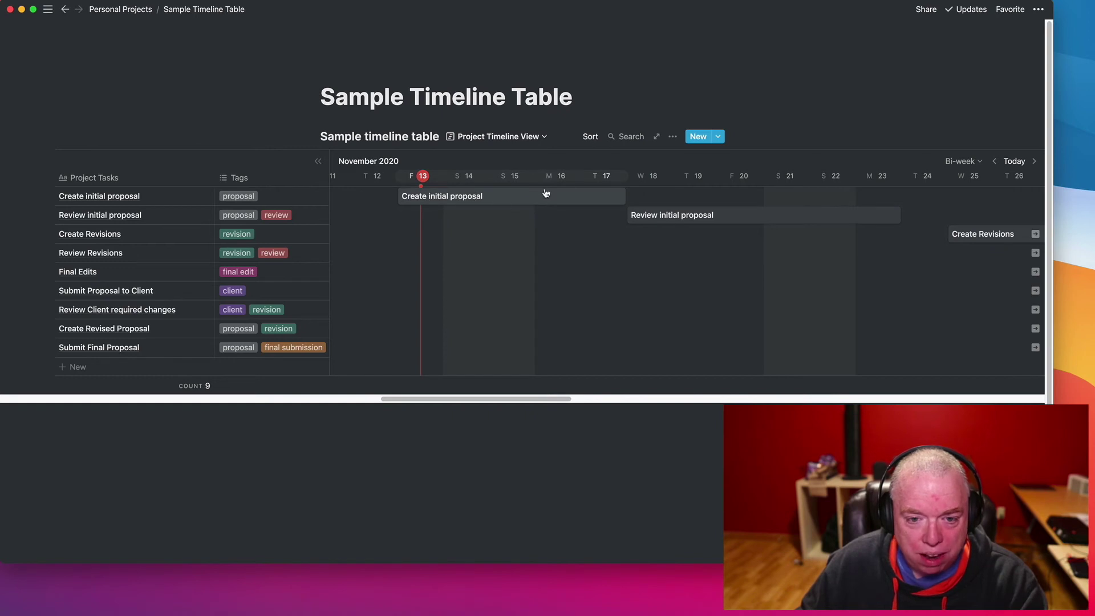
pyautogui.click(674, 138)
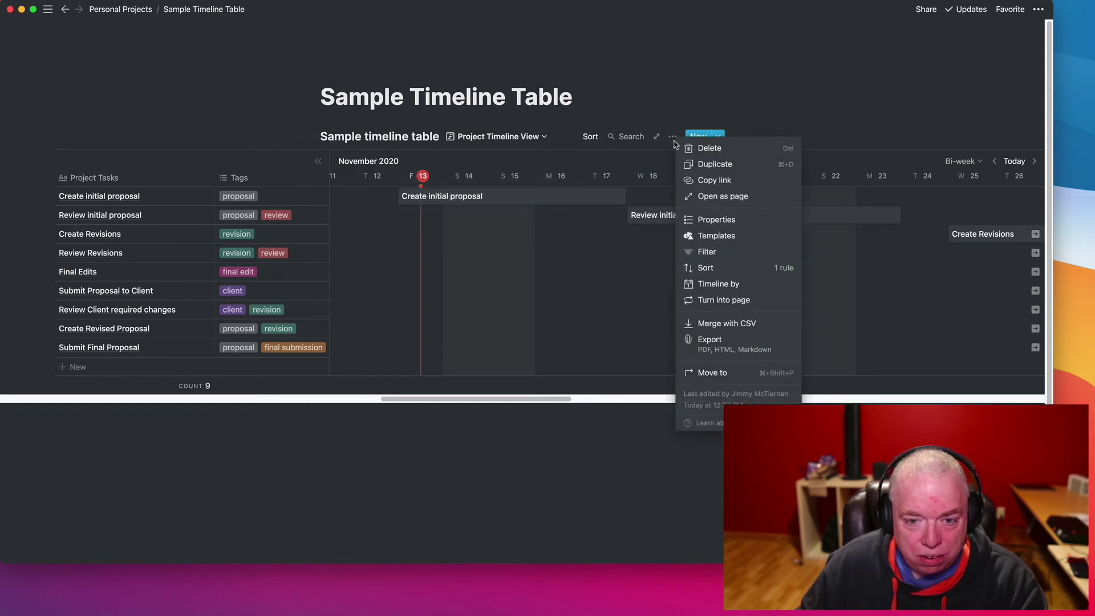
pyautogui.click(692, 222)
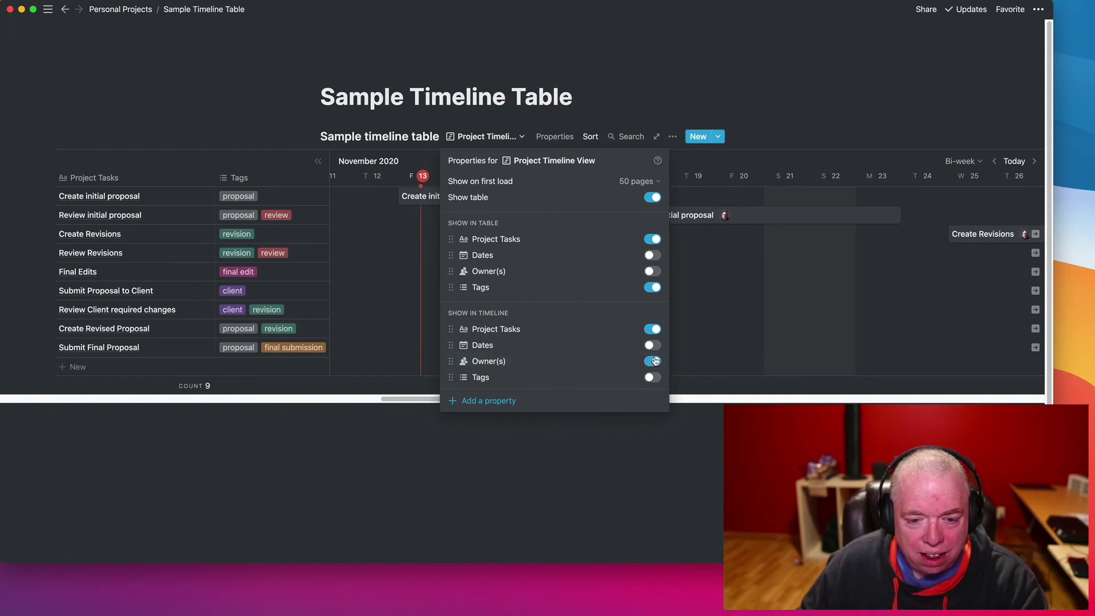
pyautogui.click(659, 443)
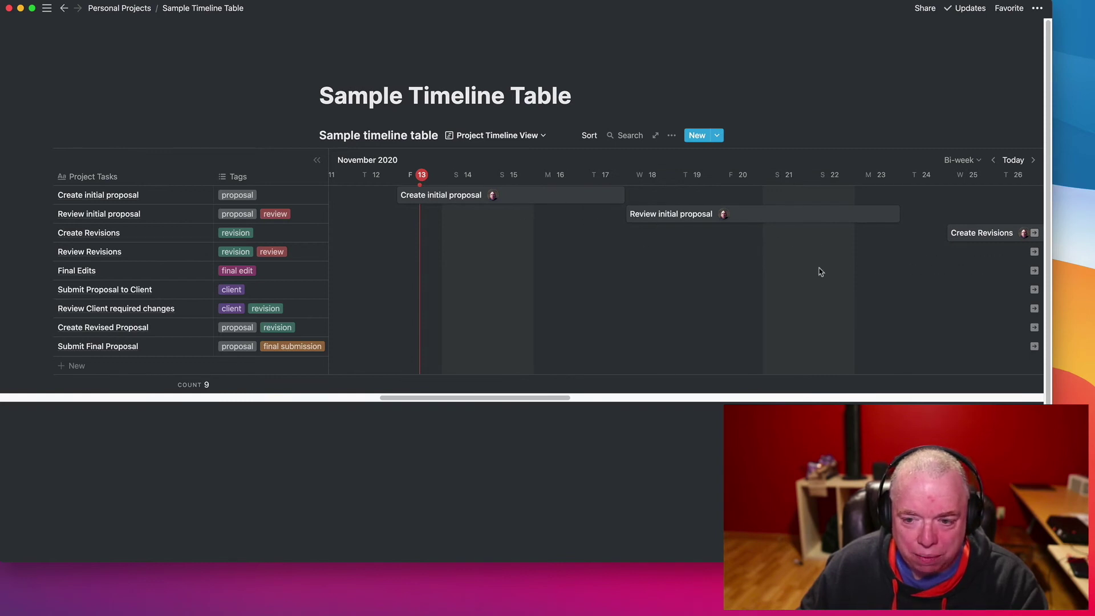
pyautogui.hscroll(5, 587, 387)
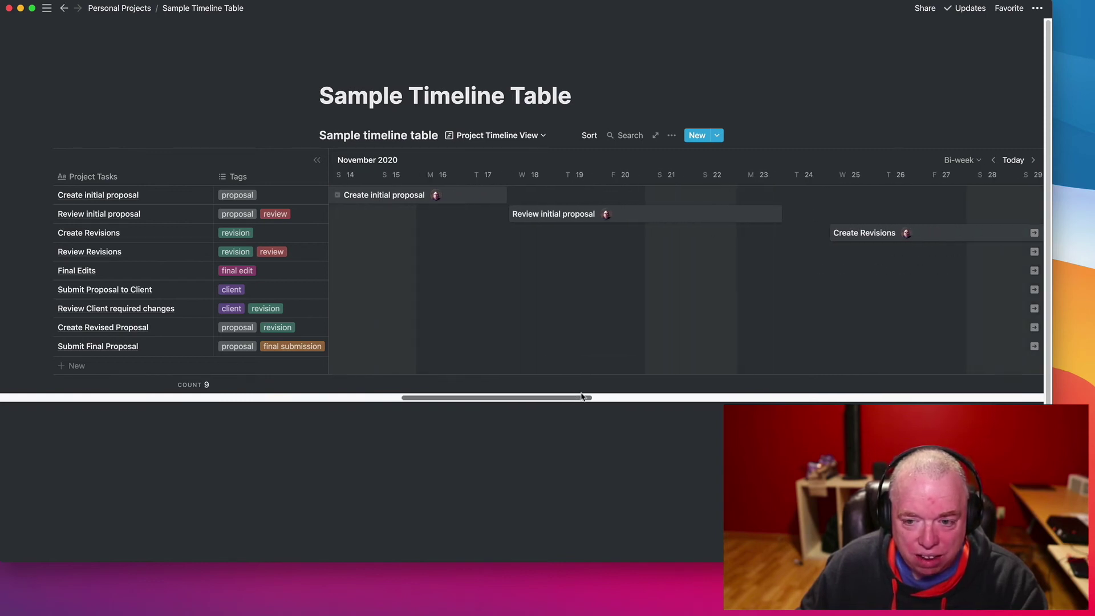
pyautogui.moveTo(638, 393); pyautogui.dragTo(581, 401)
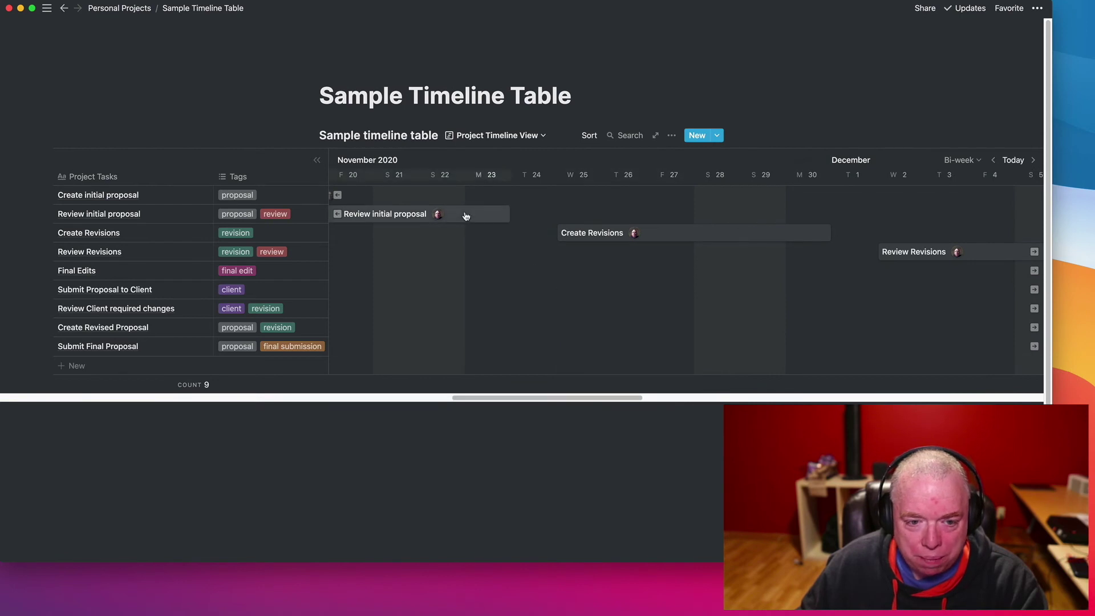
# Show Tags on the timeline bars and stretch Create initial proposal to end Nov 18.
pyautogui.click(673, 138)
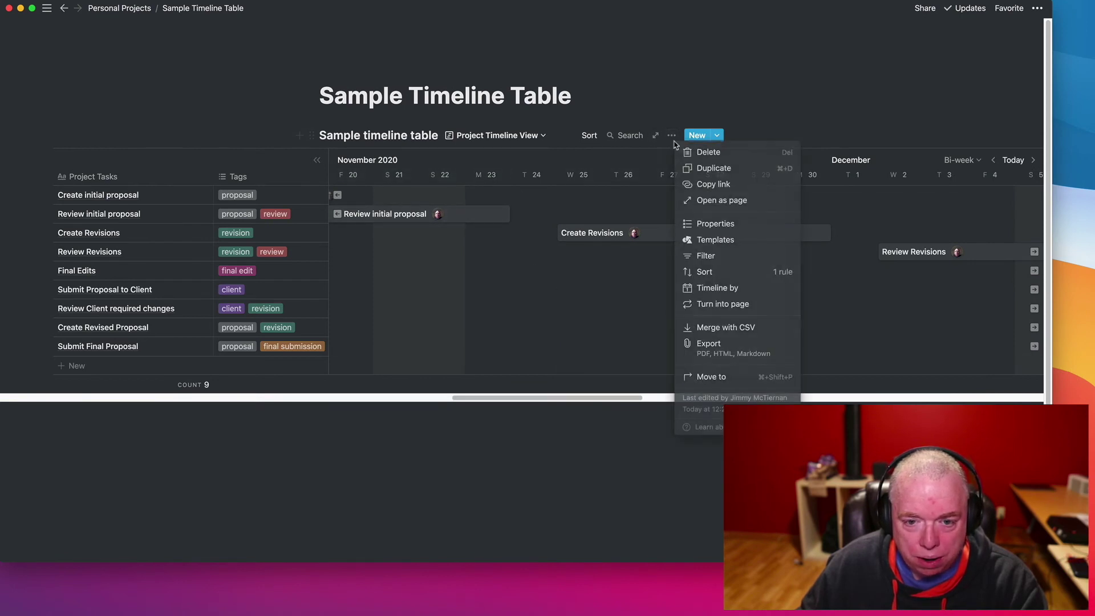
pyautogui.click(706, 225)
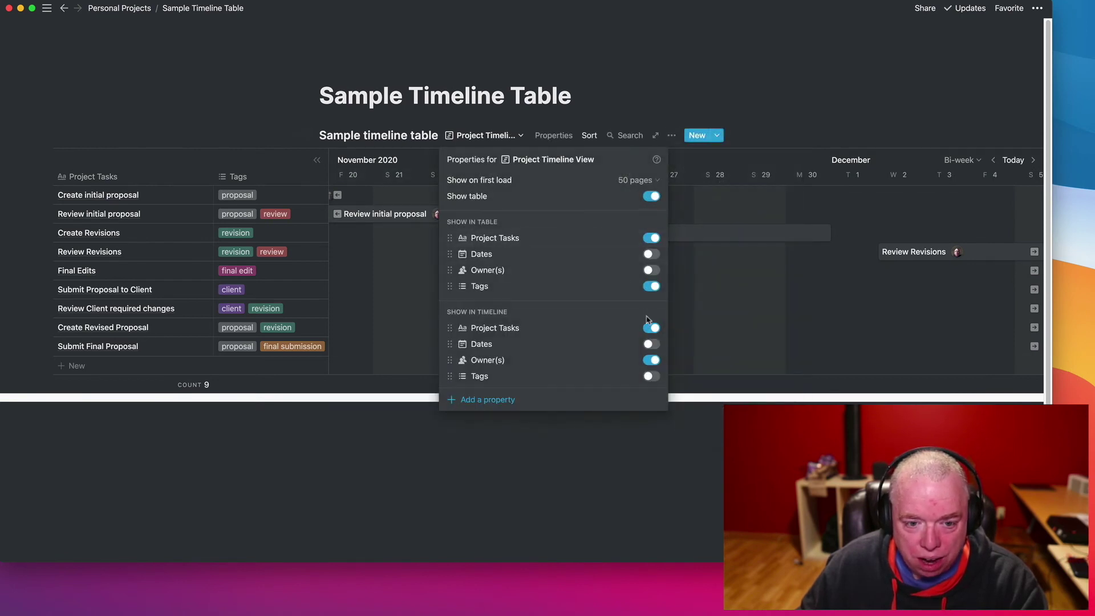
pyautogui.click(651, 376)
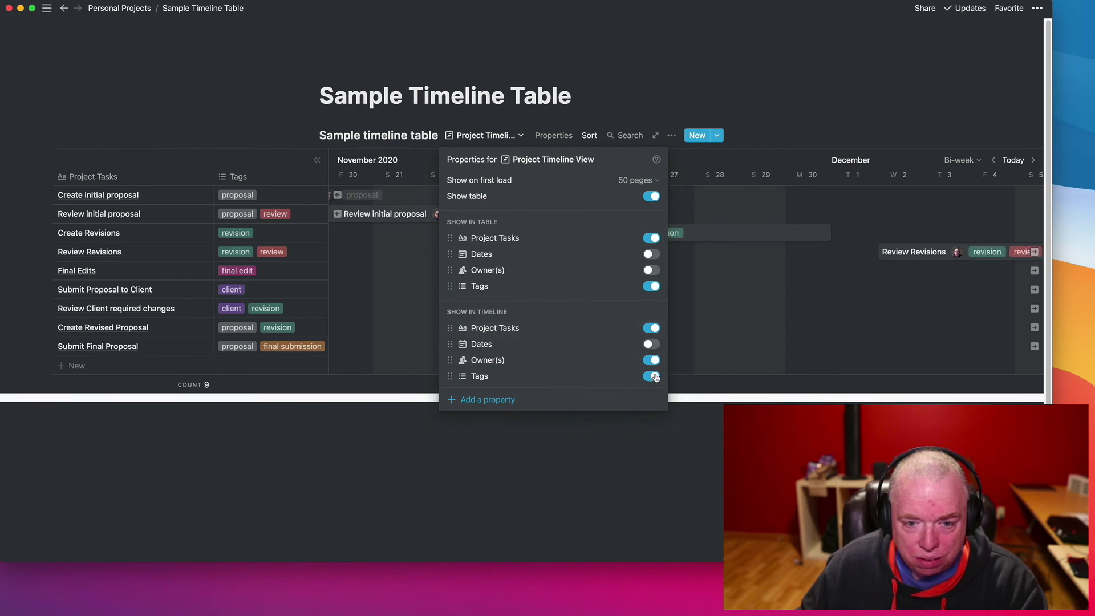
pyautogui.click(630, 470)
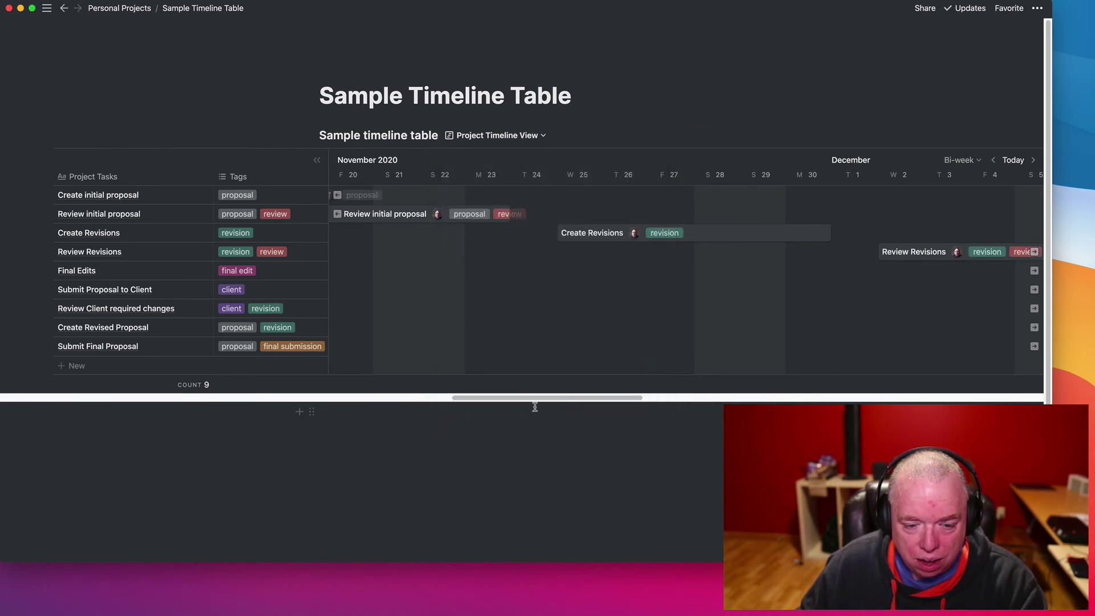
pyautogui.moveTo(508, 399)
pyautogui.mouseDown()
pyautogui.moveTo(456, 399)
pyautogui.moveTo(493, 399)
pyautogui.mouseUp()
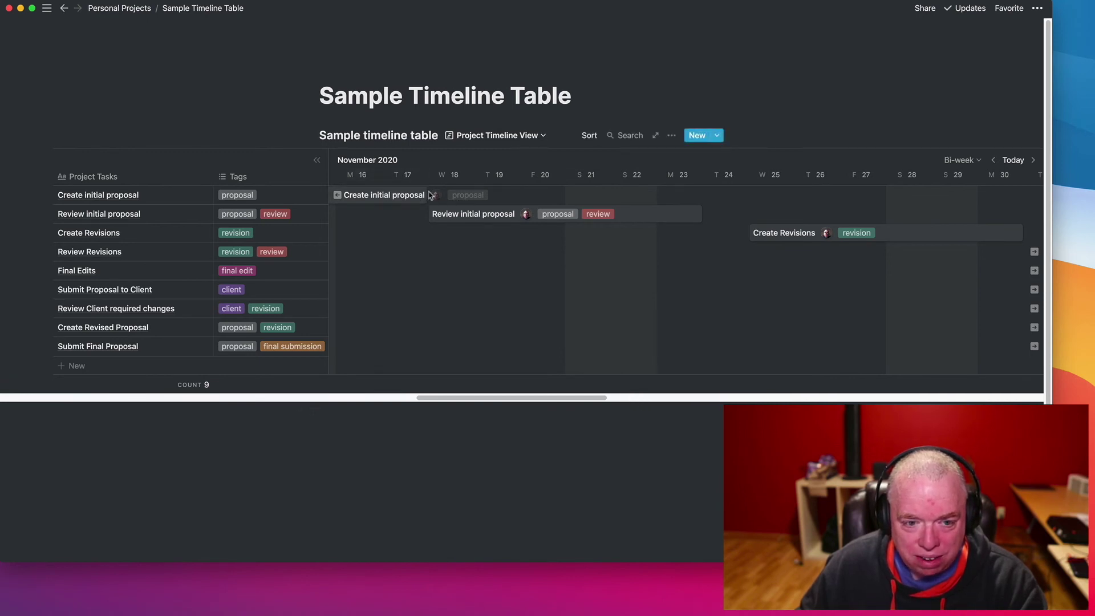
pyautogui.moveTo(427, 195)
pyautogui.mouseDown()
pyautogui.moveTo(507, 203)
pyautogui.moveTo(426, 199)
pyautogui.mouseUp()
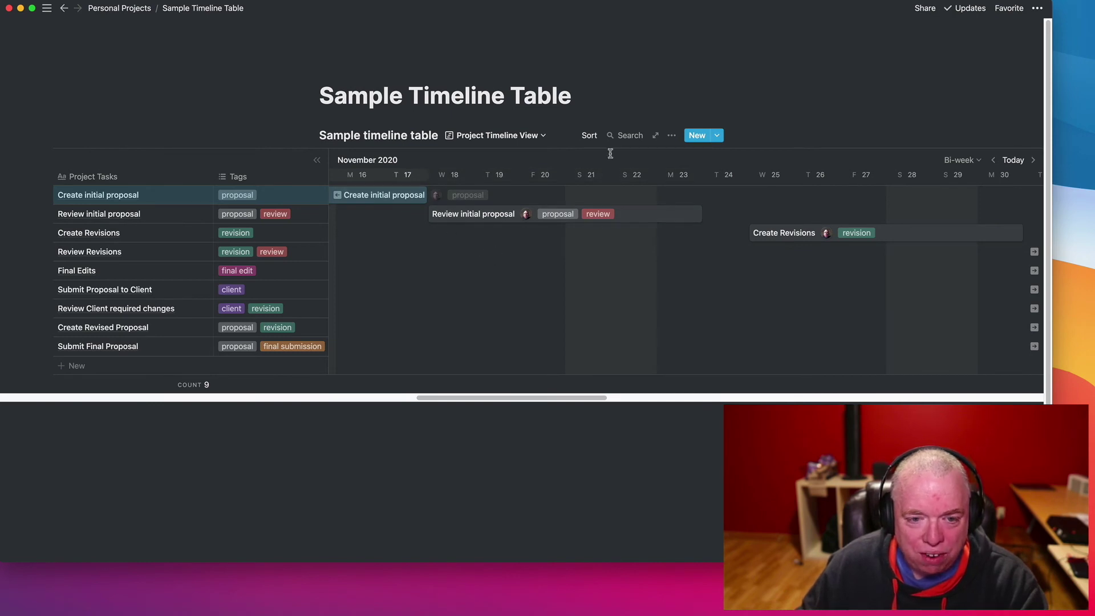
# Turn Tags off under Show in Timeline so the bars no longer show tags.
pyautogui.click(670, 137)
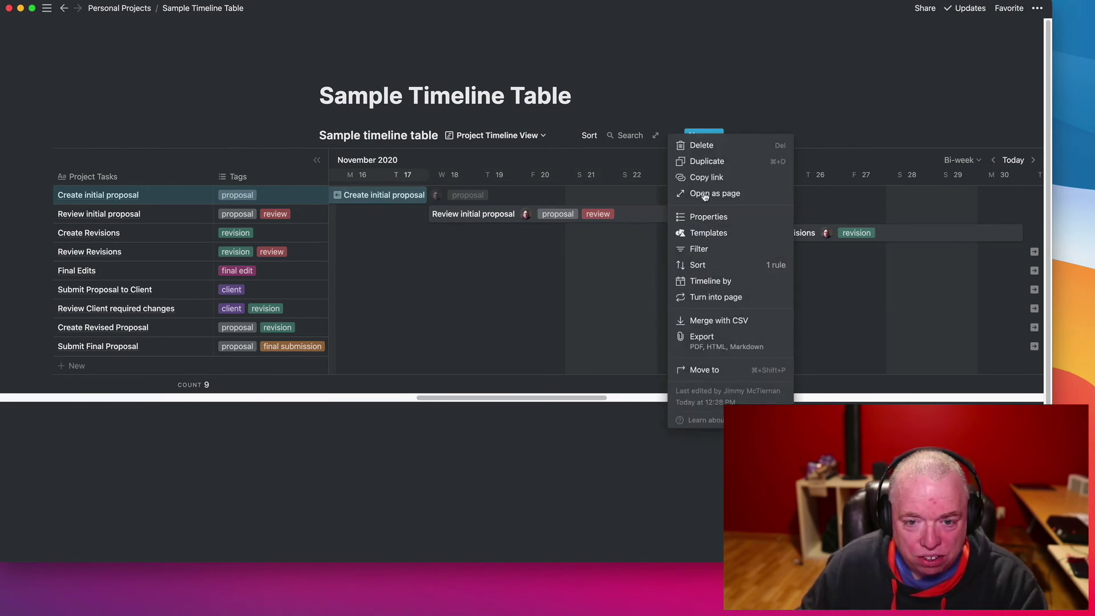
pyautogui.click(707, 218)
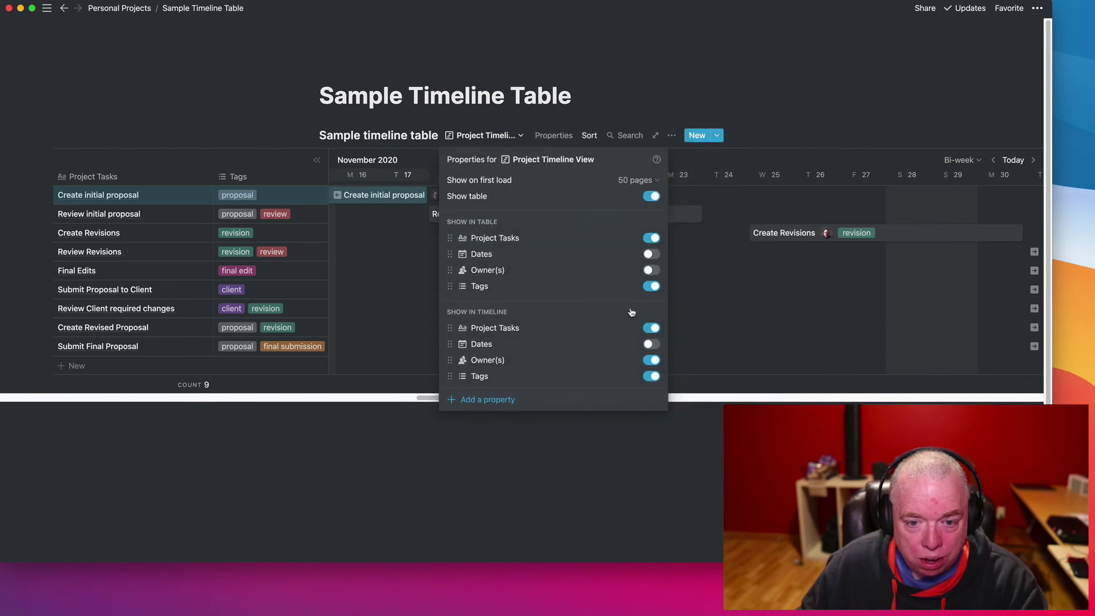
pyautogui.click(651, 376)
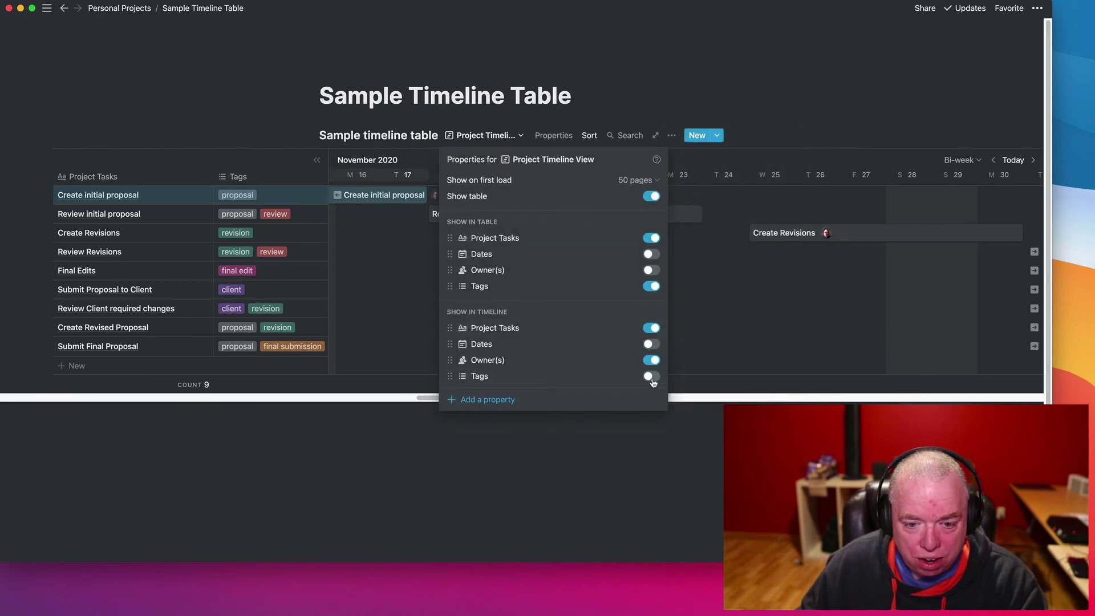
pyautogui.click(669, 420)
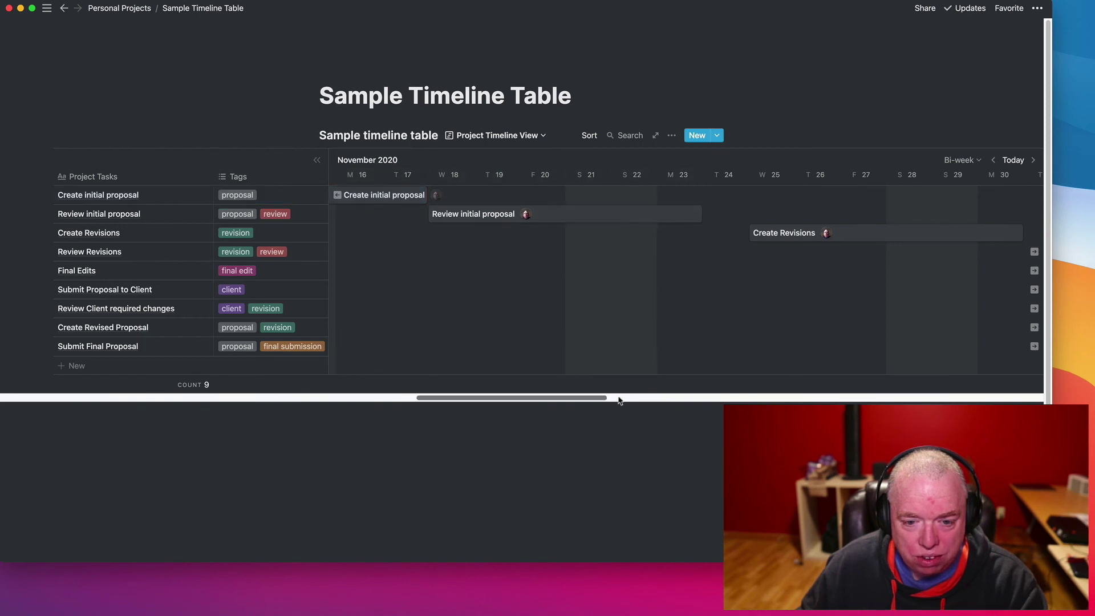
pyautogui.hscroll(4, 657, 401)
pyautogui.hscroll(10, 673, 399)
pyautogui.hscroll(-10, 608, 399)
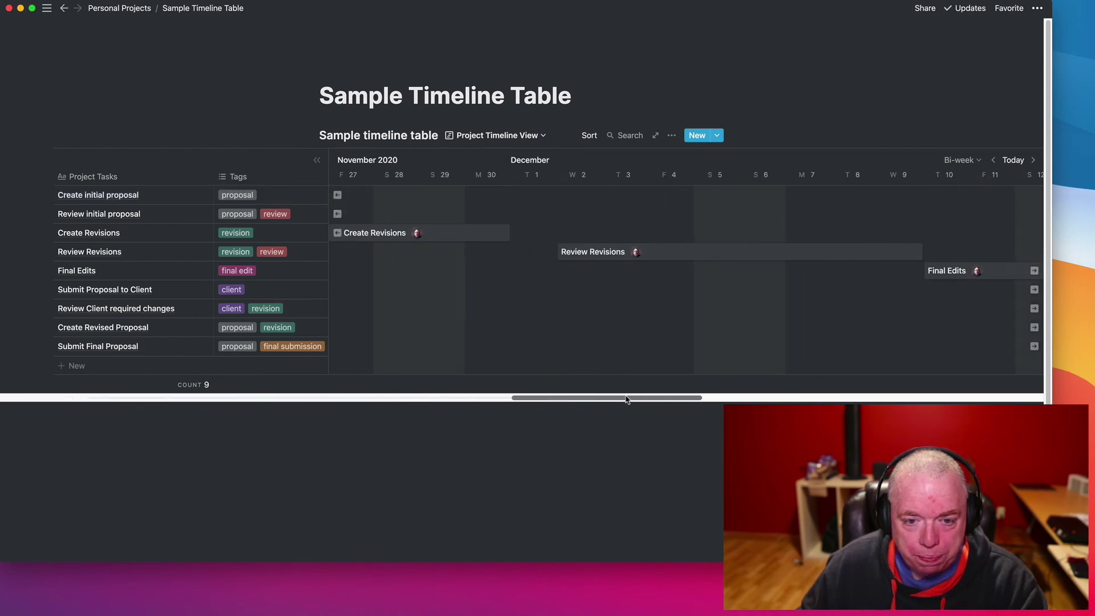
pyautogui.hscroll(-6, 607, 399)
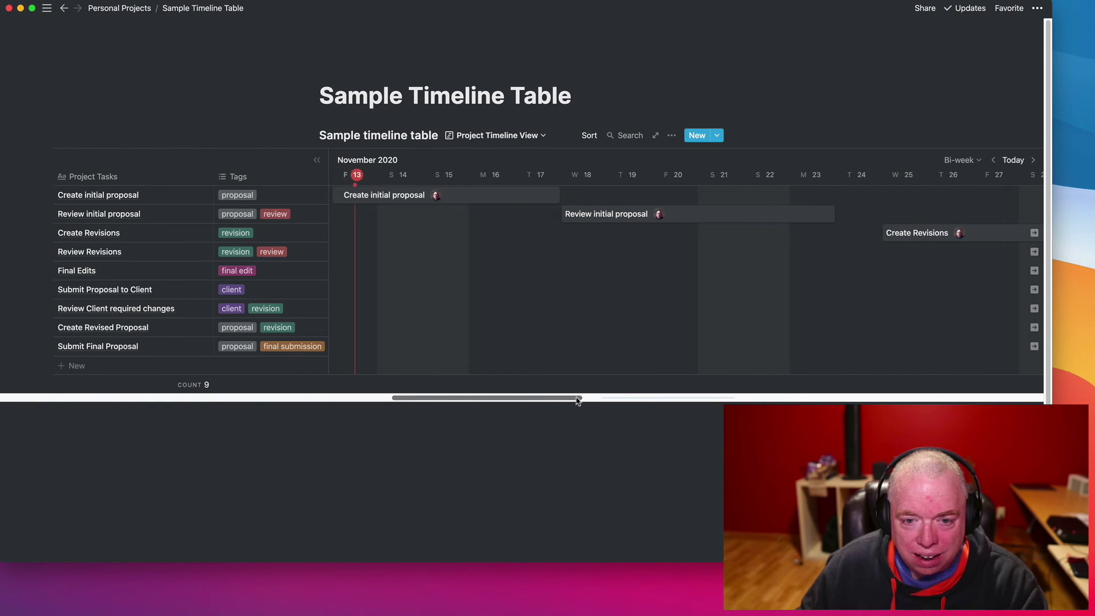
# Switch the timeline scale from Bi-week to Month.
pyautogui.click(963, 161)
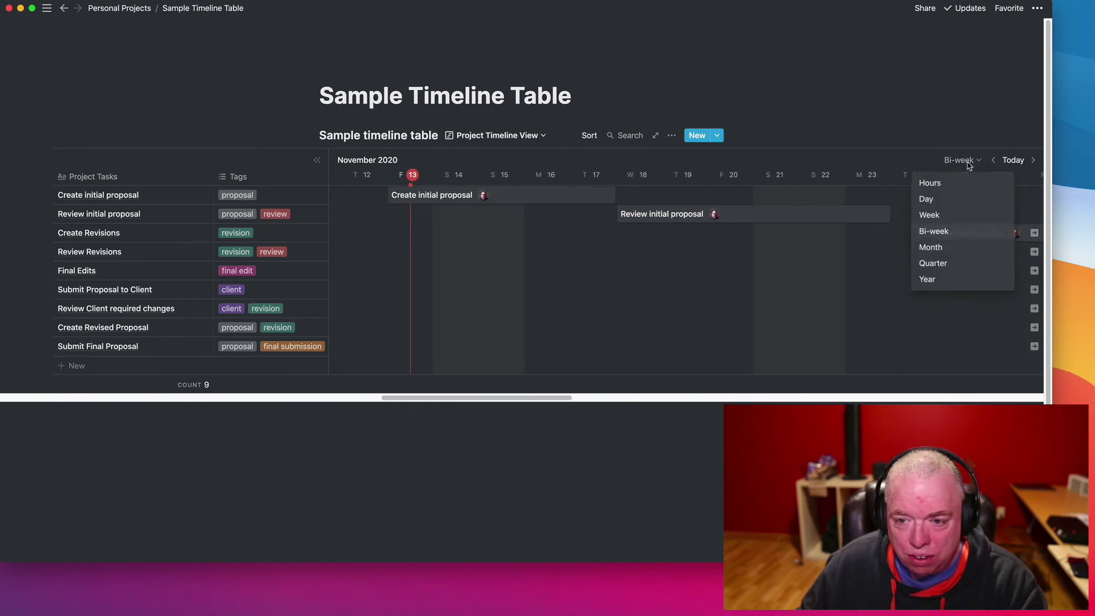
pyautogui.click(950, 248)
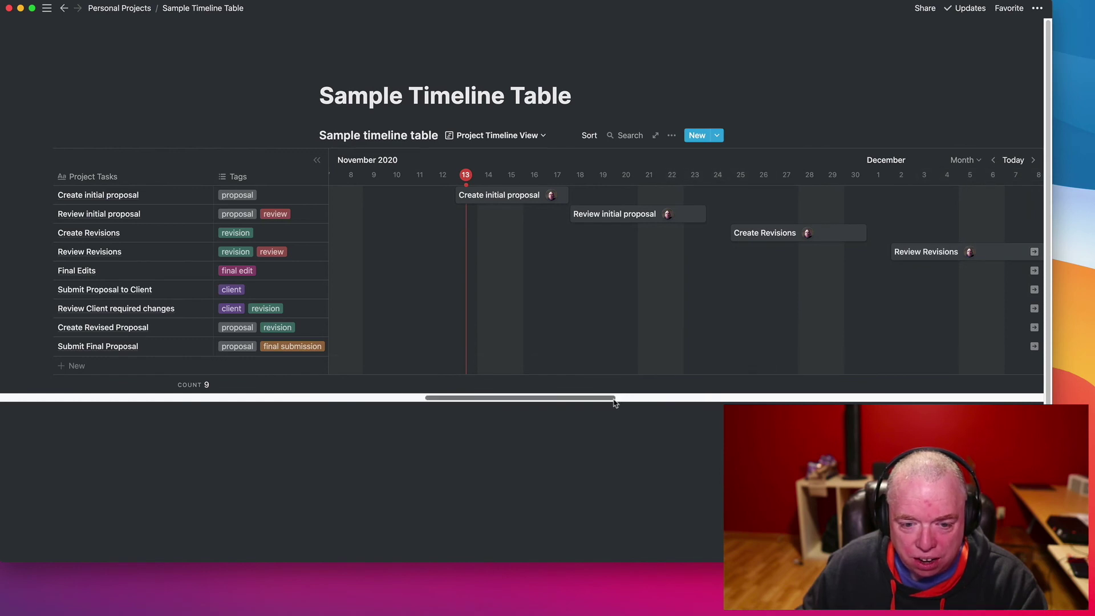
pyautogui.moveTo(616, 398)
pyautogui.mouseDown()
pyautogui.moveTo(709, 399)
pyautogui.moveTo(616, 400)
pyautogui.mouseUp()
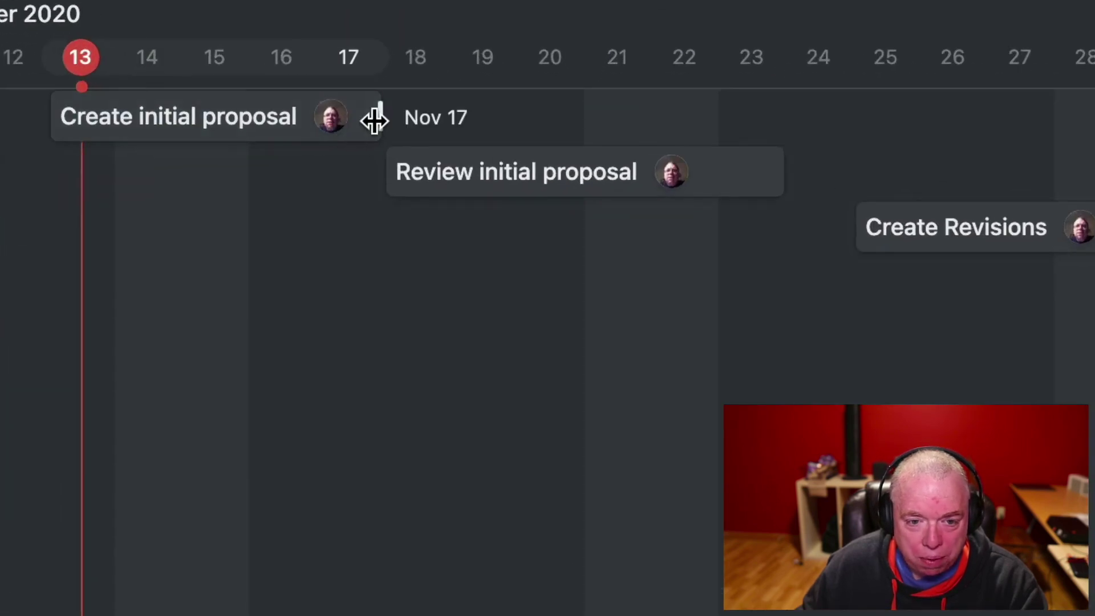
# Stretch the Create initial proposal bar so it ends on Nov 19.
pyautogui.moveTo(374, 121); pyautogui.dragTo(487, 122)
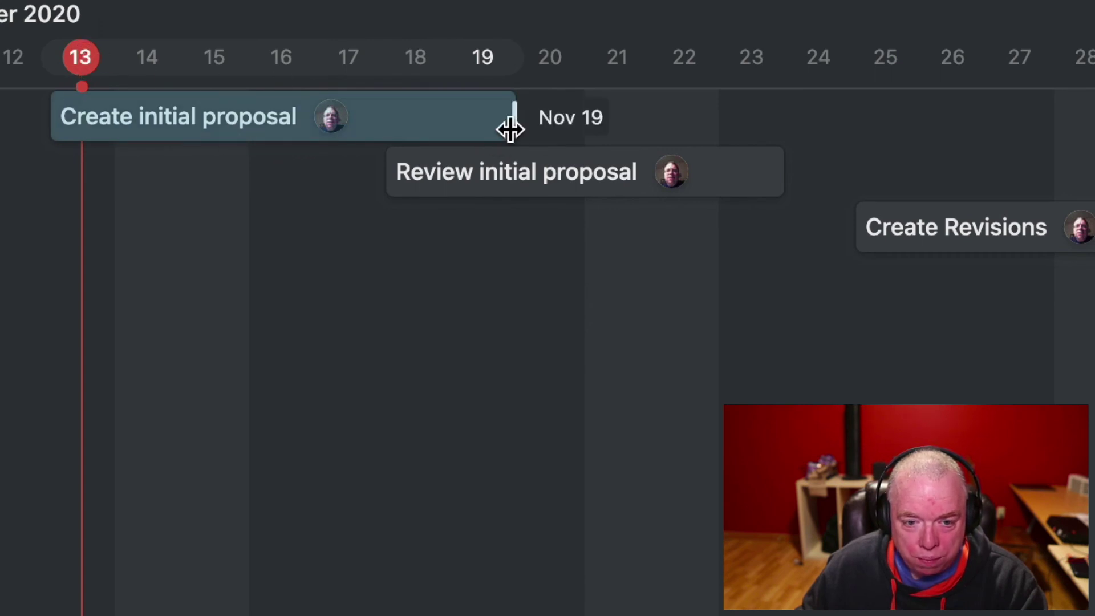
pyautogui.moveTo(515, 120); pyautogui.dragTo(489, 126)
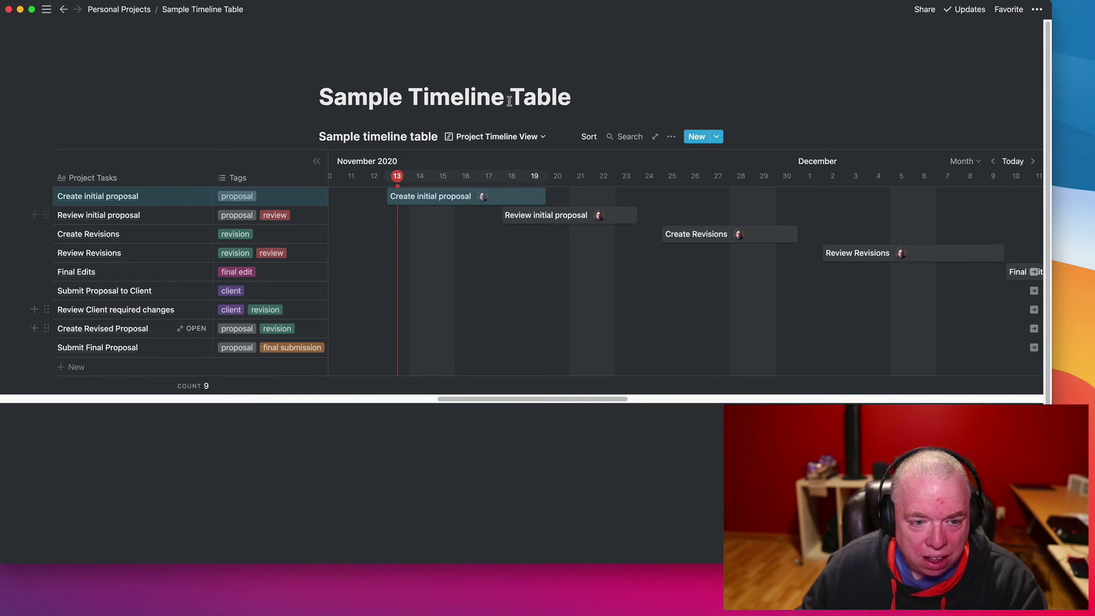
# Show the Dates property as a column in the table.
pyautogui.click(671, 138)
pyautogui.click(709, 222)
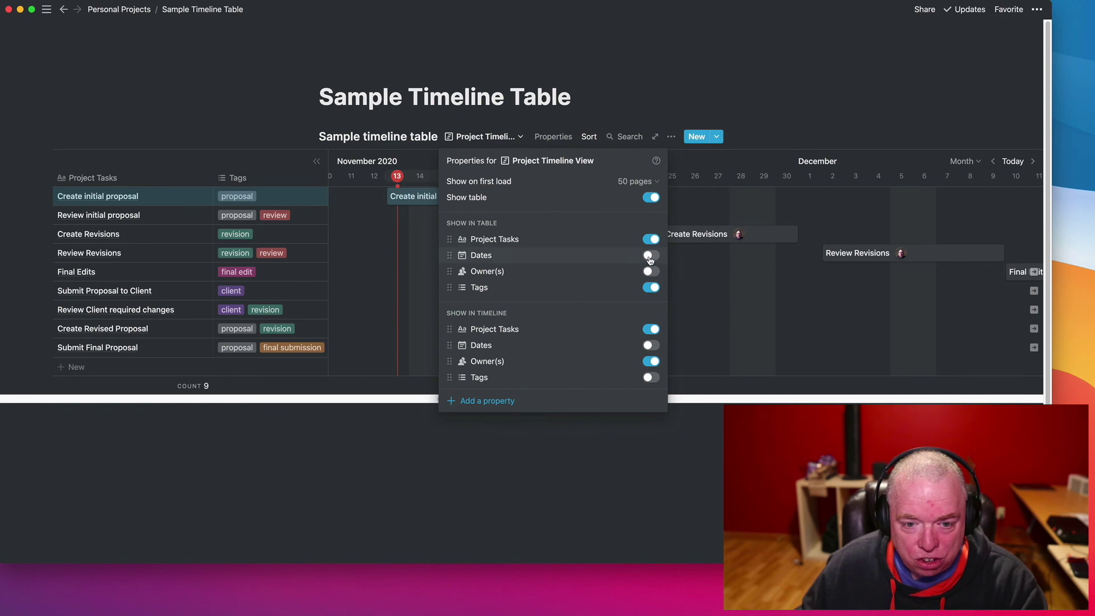
pyautogui.click(650, 256)
pyautogui.click(291, 170)
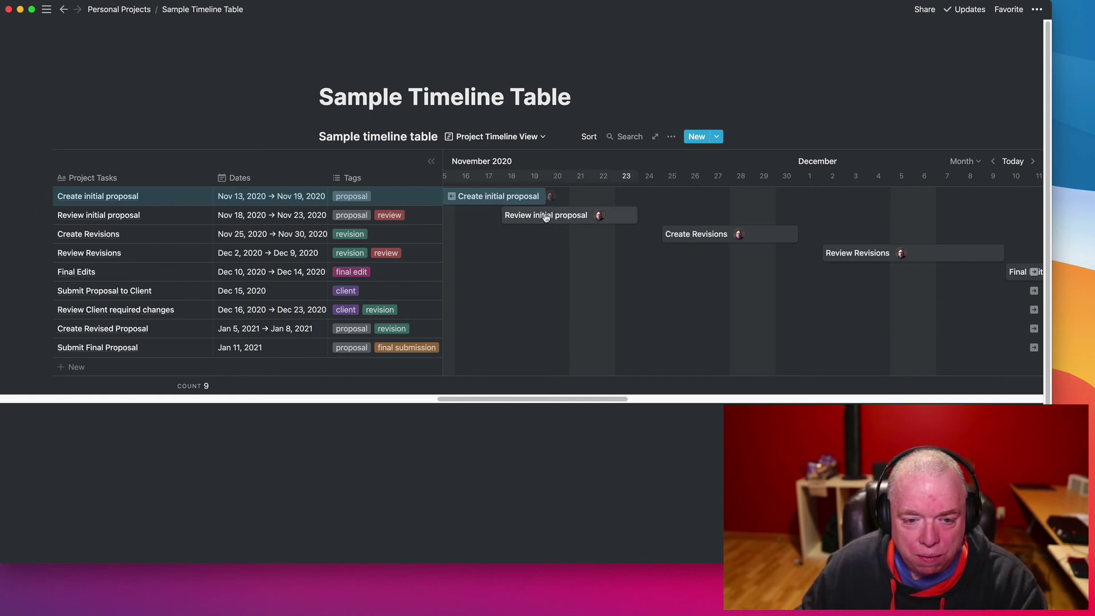
# Reschedule Review initial proposal to run Nov 20 to Nov 24, 2020.
pyautogui.moveTo(504, 216); pyautogui.dragTo(546, 214)
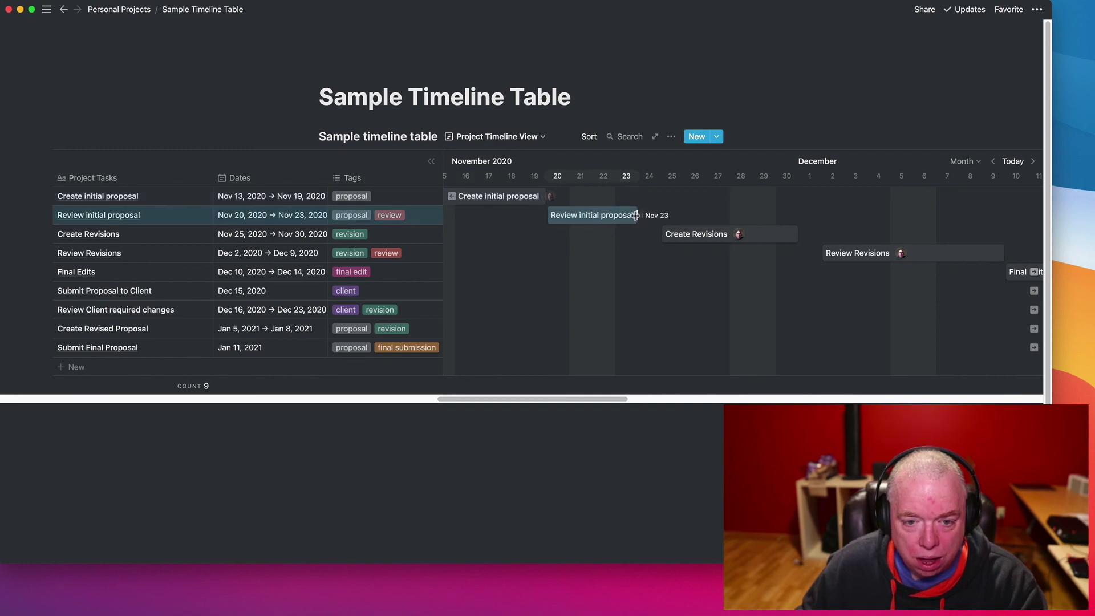
pyautogui.moveTo(638, 215); pyautogui.dragTo(650, 236)
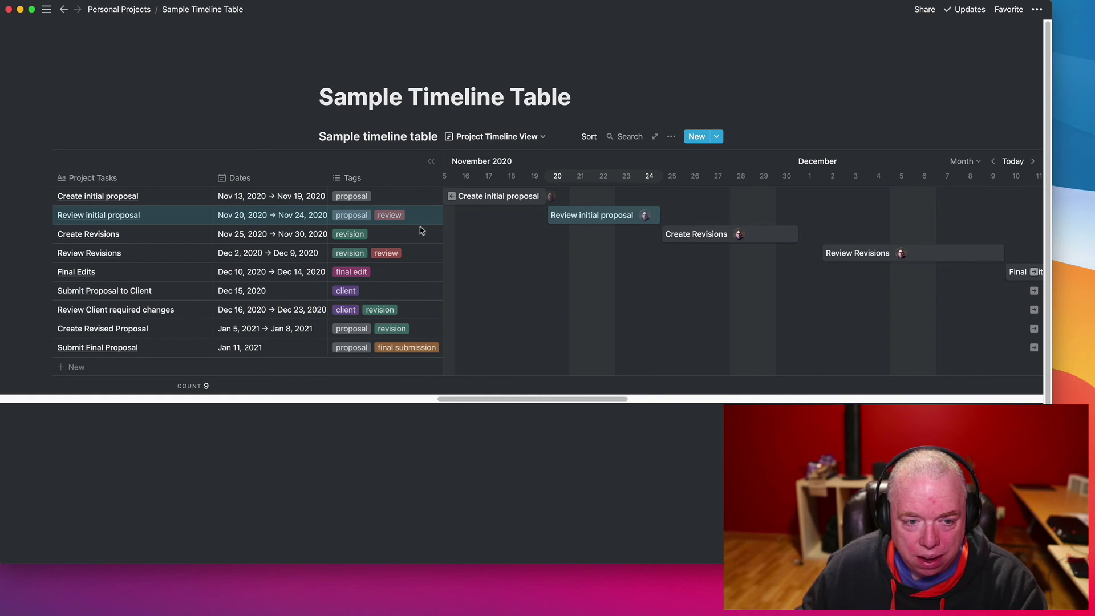